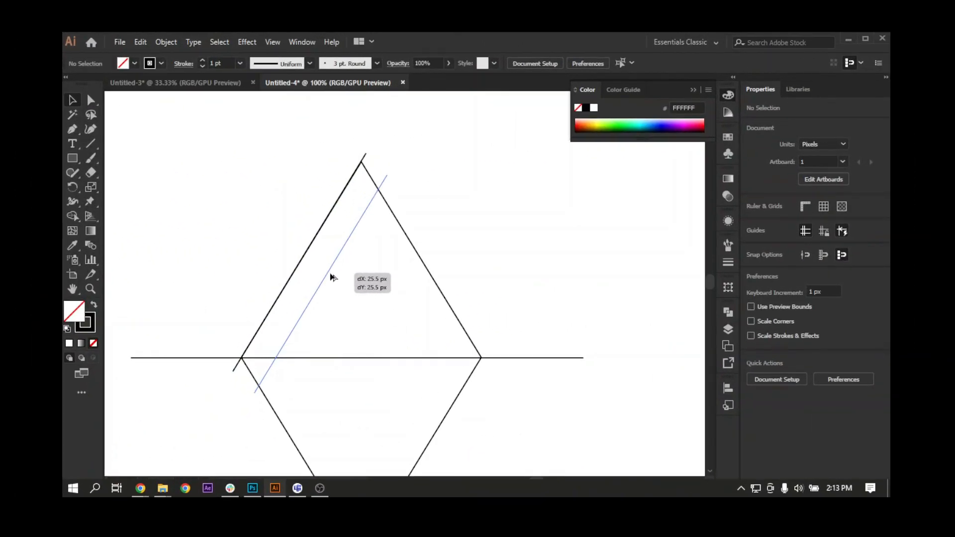
Place a parallel copy of the slanted line beside the diamond's upper-left edge.
left_click_drag(330, 274, 316, 249)
left_click(323, 256)
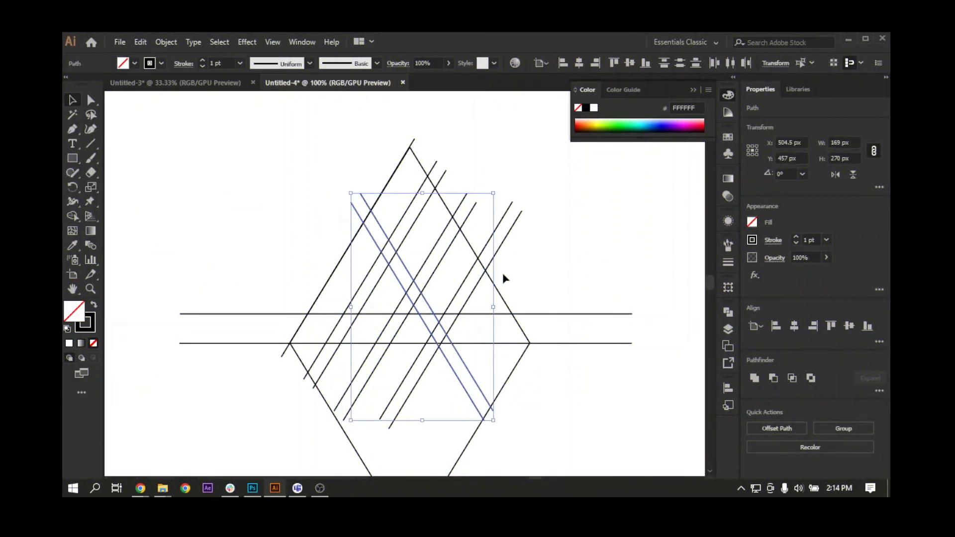
Move the pair of opposite-slanting diagonal lines right to X 527.5 px and place a copy of the pair beside it.
key("Right")
key("Right")
key("Right")
key("Right")
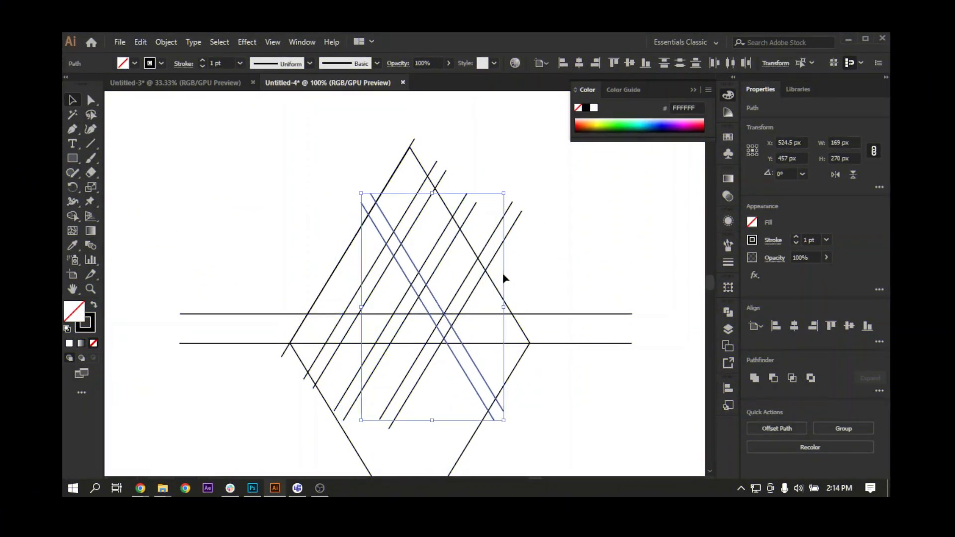
key("Right")
key("Right")
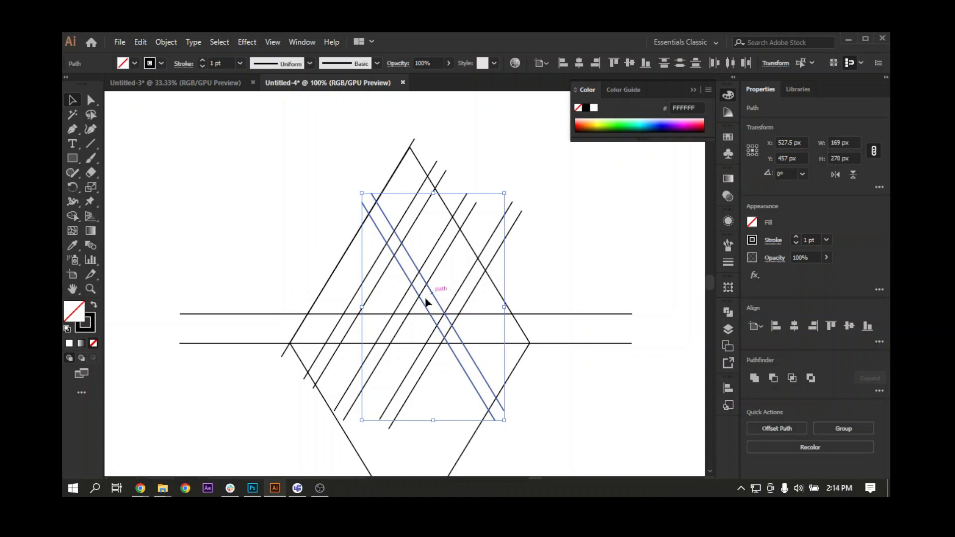
left_click_drag(505, 335, 429, 324)
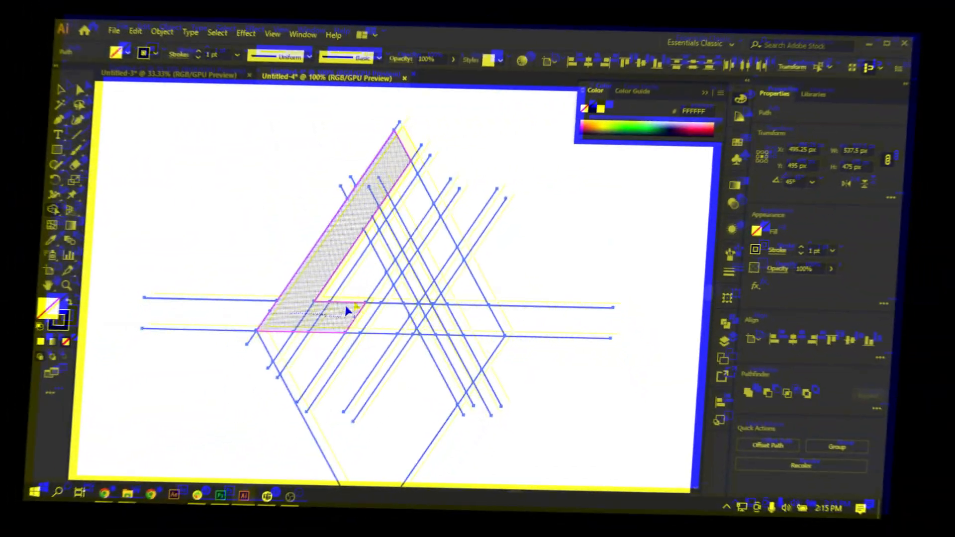
Merge the regions of the left stroke, base and inner slanted strokes into one shape with the Shape Builder.
mouse_move(365, 313)
left_mouse_down()
mouse_move(402, 321)
mouse_move(439, 261)
left_mouse_up()
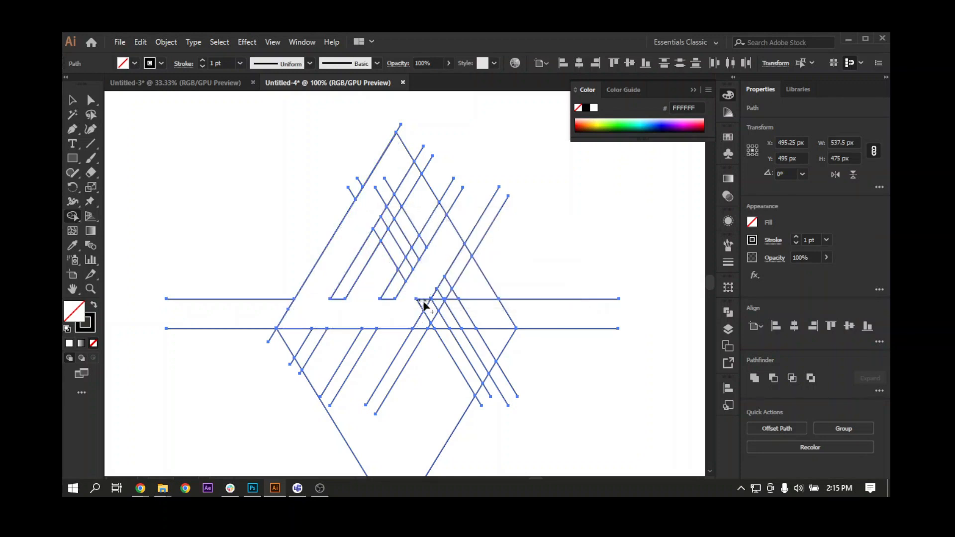
key("ctrl+plus")
key("ctrl+plus")
key("ctrl+plus")
key("ctrl+plus")
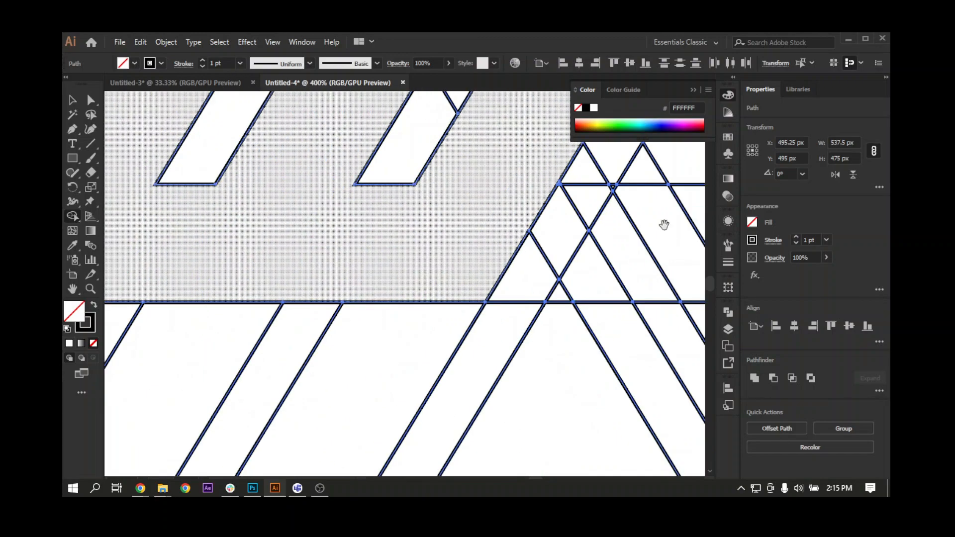
left_click_drag(663, 225, 598, 344)
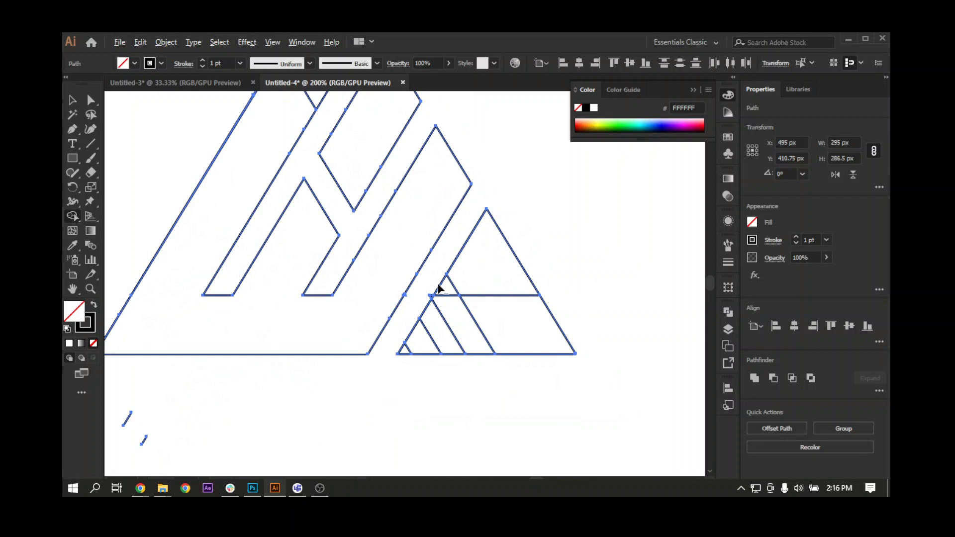
Remove the diagonal strip beside the mark's right leg and merge the pieces of the small bottom triangle with the Shape Builder.
left_click_drag(439, 289, 461, 329)
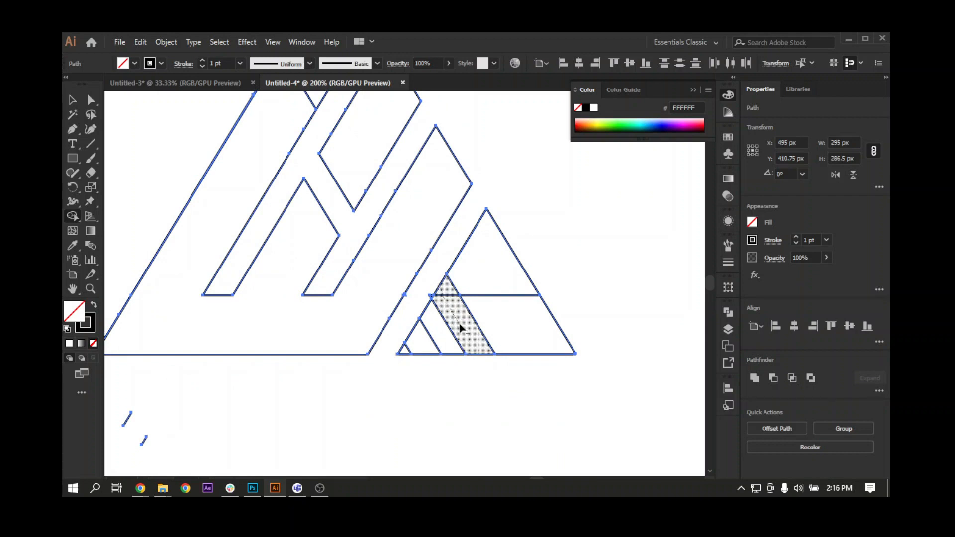
left_click_drag(493, 370, 480, 366)
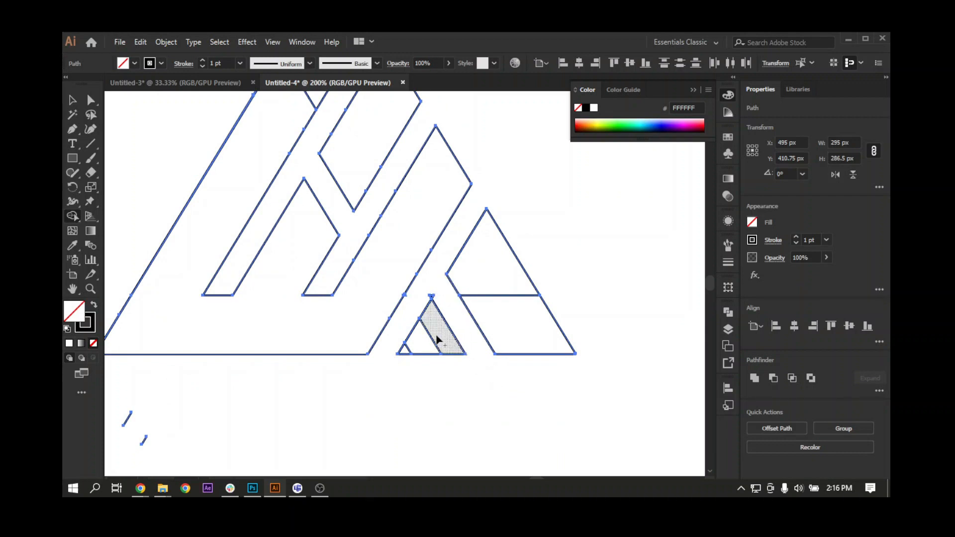
left_click_drag(435, 341, 405, 354)
Finish the remaining regions around the mark's inner strokes with the Shape Builder.
scroll(420, 355, "up", 3)
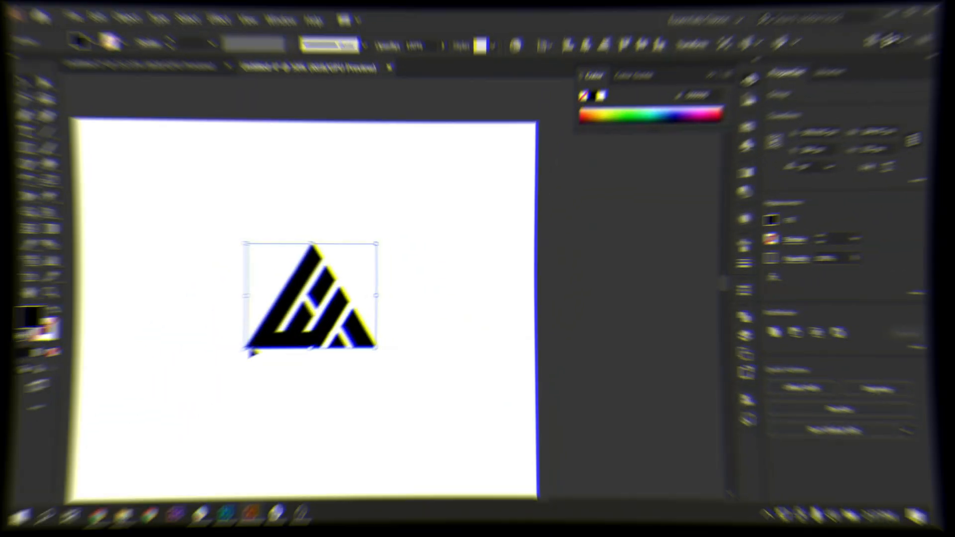
left_click_drag(308, 356, 284, 385)
left_click(302, 377)
key("ctrl+minus")
key("ctrl+minus")
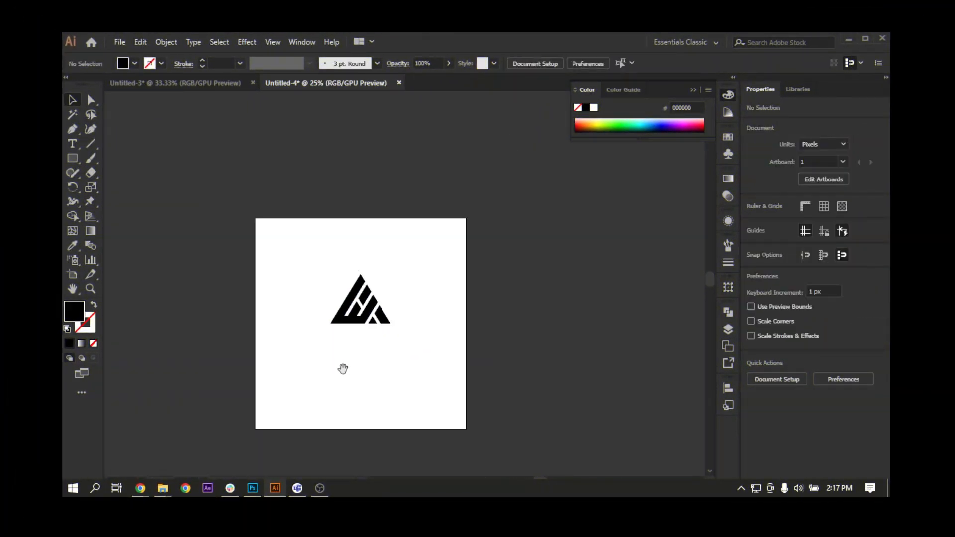
Centre the black triangular mark horizontally and vertically on the artboard.
left_click_drag(341, 366, 319, 381)
left_click(348, 331)
key("ctrl+plus")
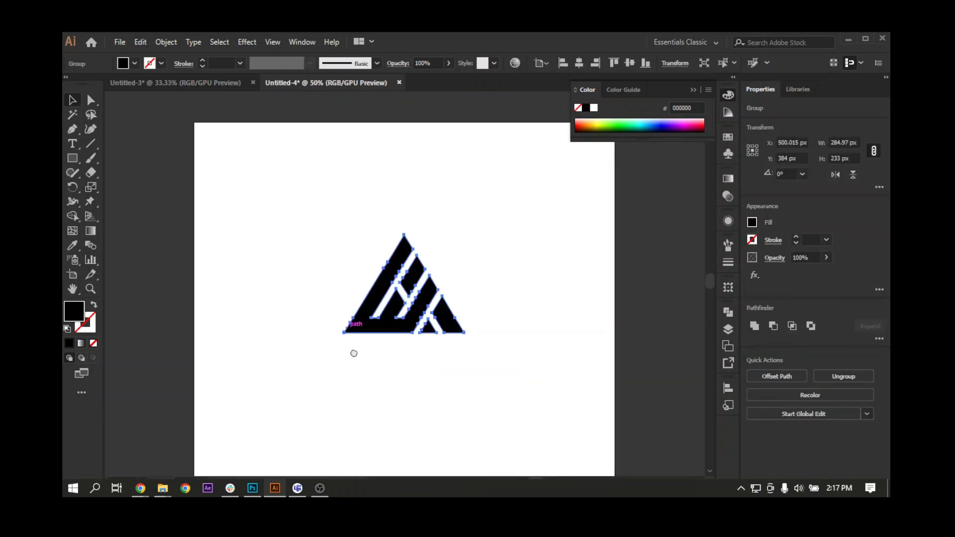
scroll(354, 352, "right", 1)
left_click(578, 63)
left_click(631, 62)
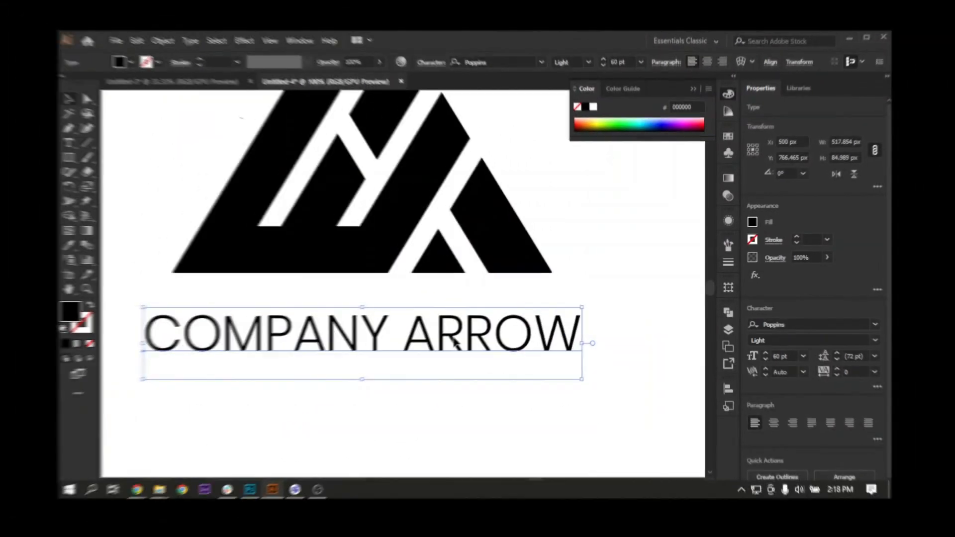
Position the COMPANY ARROW text beneath the triangular mark and tighten its letter tracking to a negative value.
left_click_drag(455, 342, 457, 318)
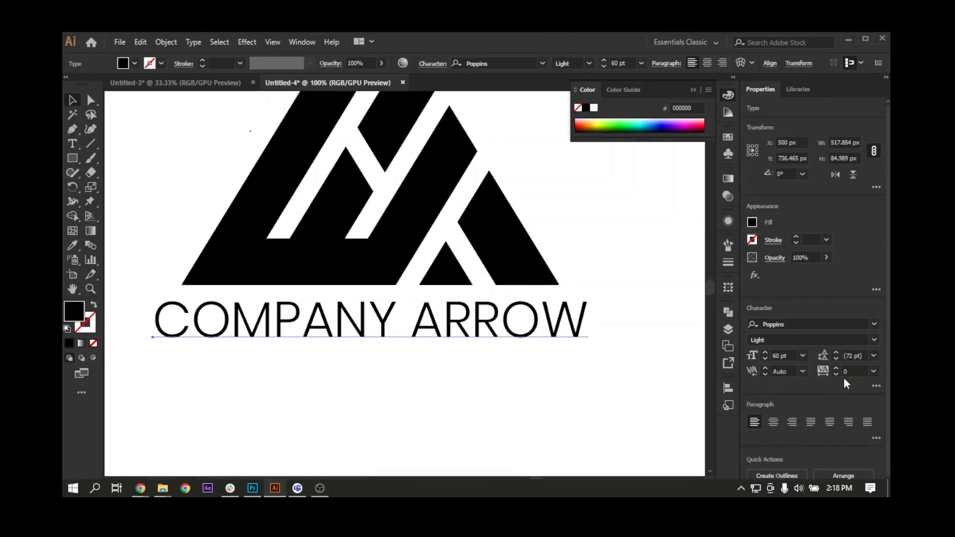
left_click(856, 372)
scroll(859, 372, "down", 5)
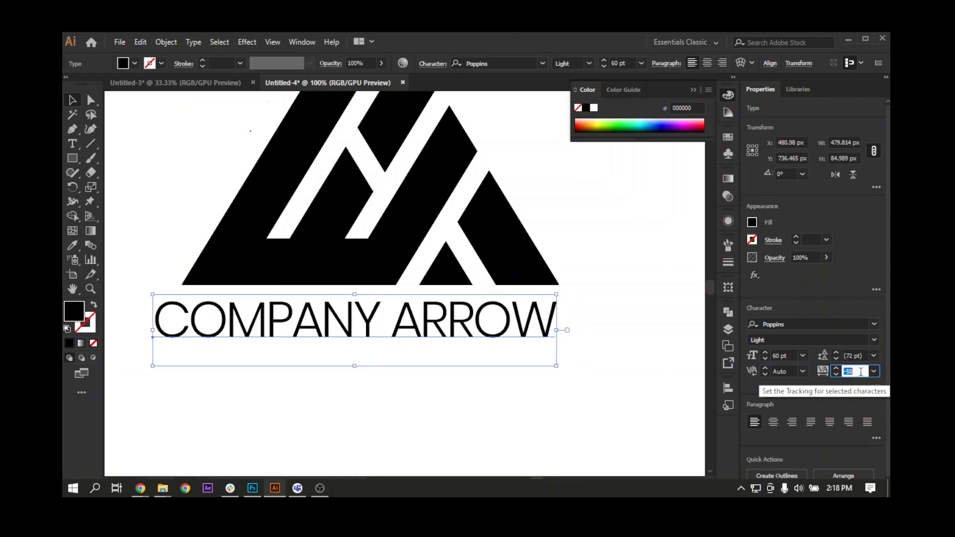
scroll(860, 372, "down", 1)
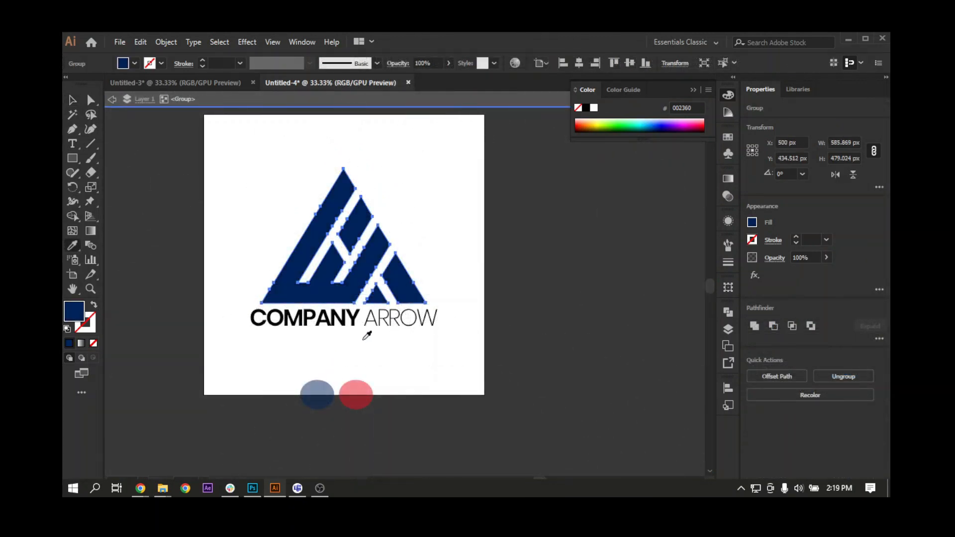
Ungroup the logo and its triangular mark, and select the mark's large left shape on its own.
left_click(72, 99)
double_click(299, 260)
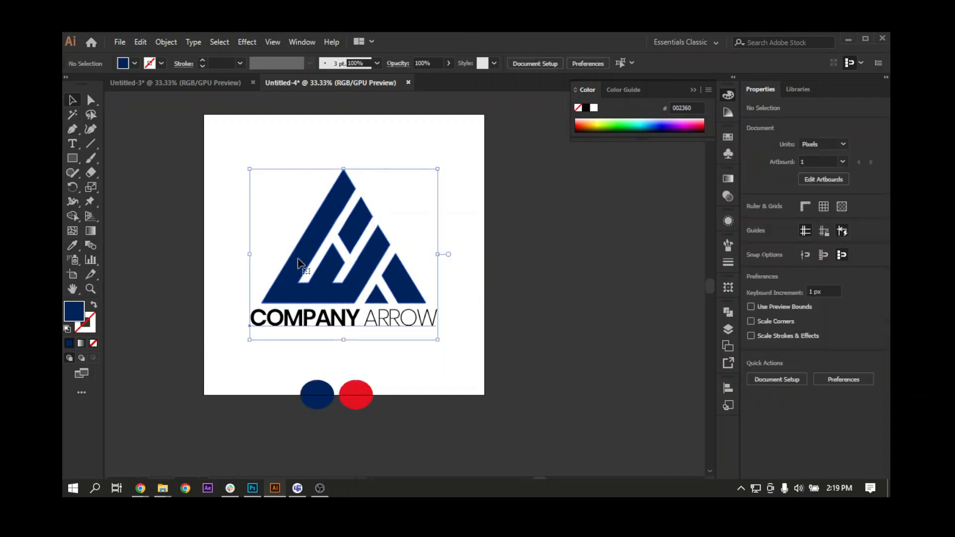
right_click(299, 259)
left_click(355, 346)
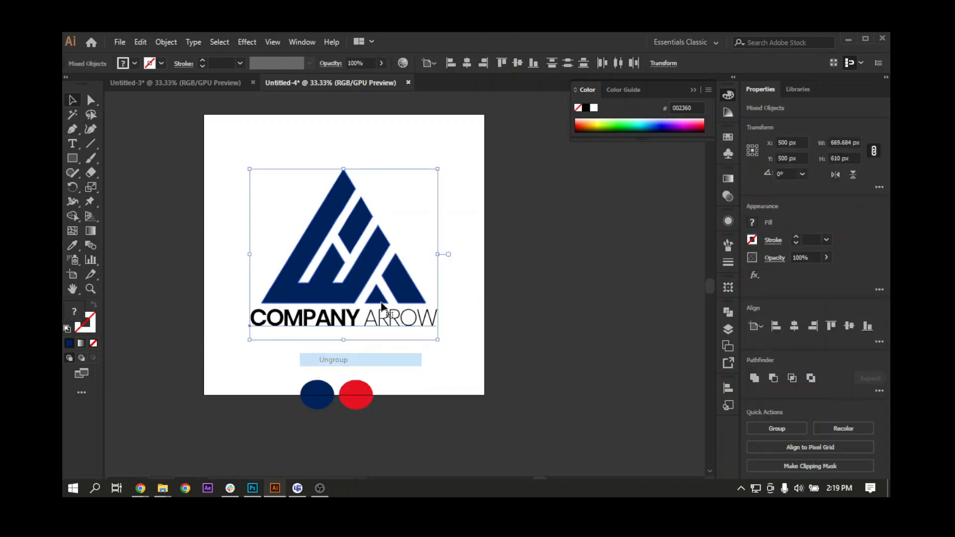
left_click(332, 287)
right_click(332, 287)
left_click(378, 384)
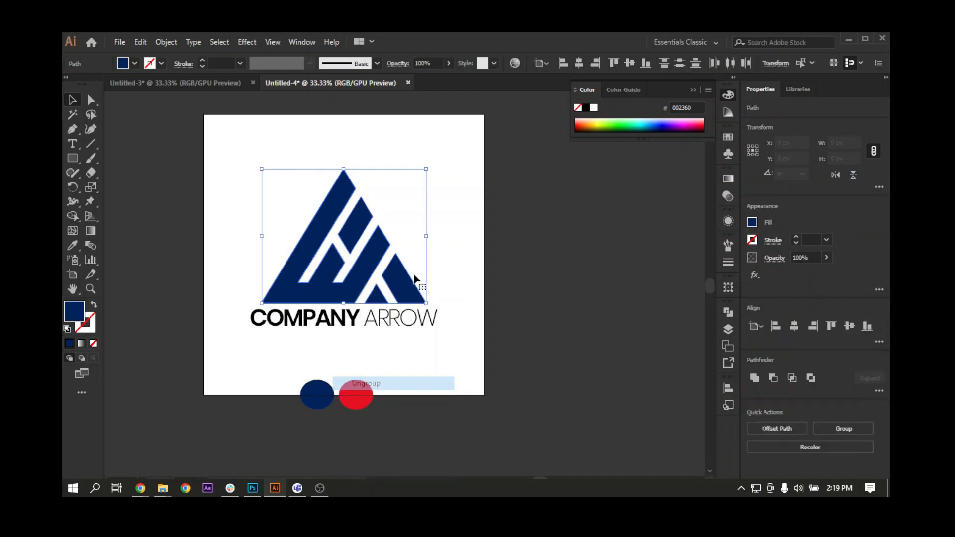
left_click(457, 240)
left_click(324, 283)
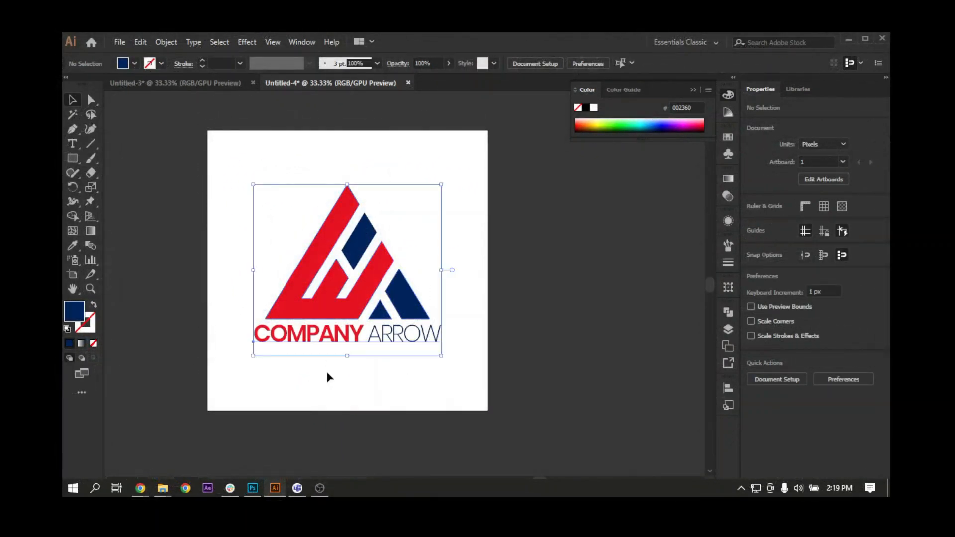
Group the red and navy mark with the COMPANY ARROW text and select the group.
key("ctrl+g")
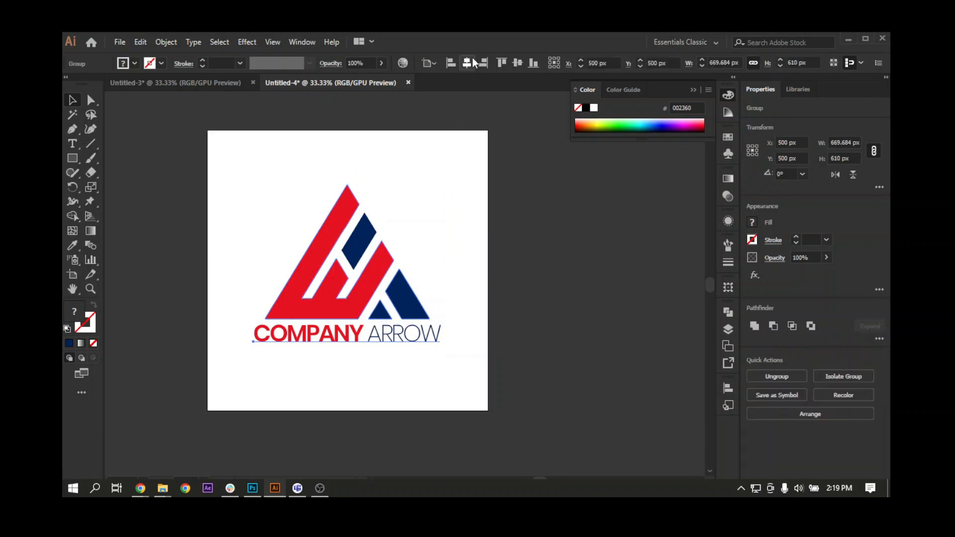
left_click(418, 273)
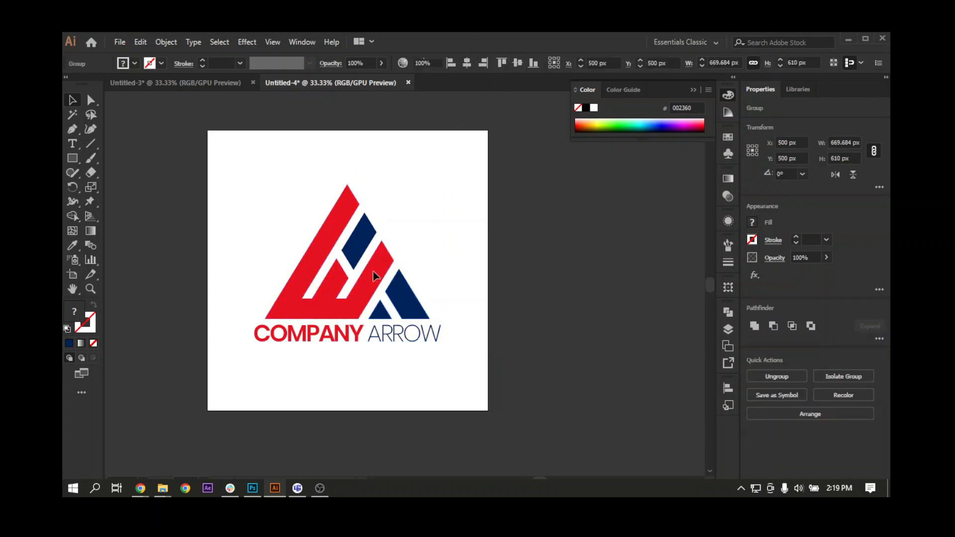
left_click(379, 272)
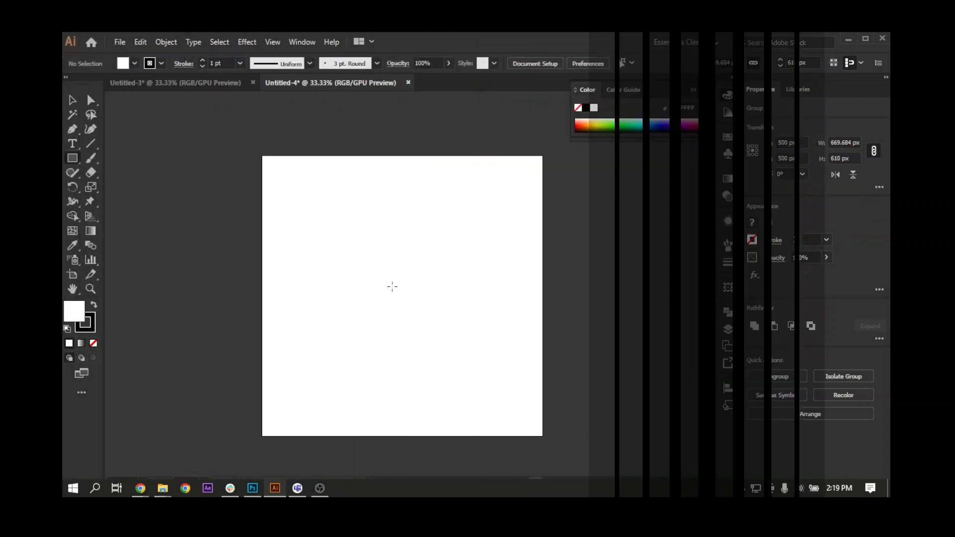
Draw an unfilled square of about 164 px near the artboard's centre and rotate it 45°.
left_click_drag(392, 286, 416, 309)
left_click(94, 344)
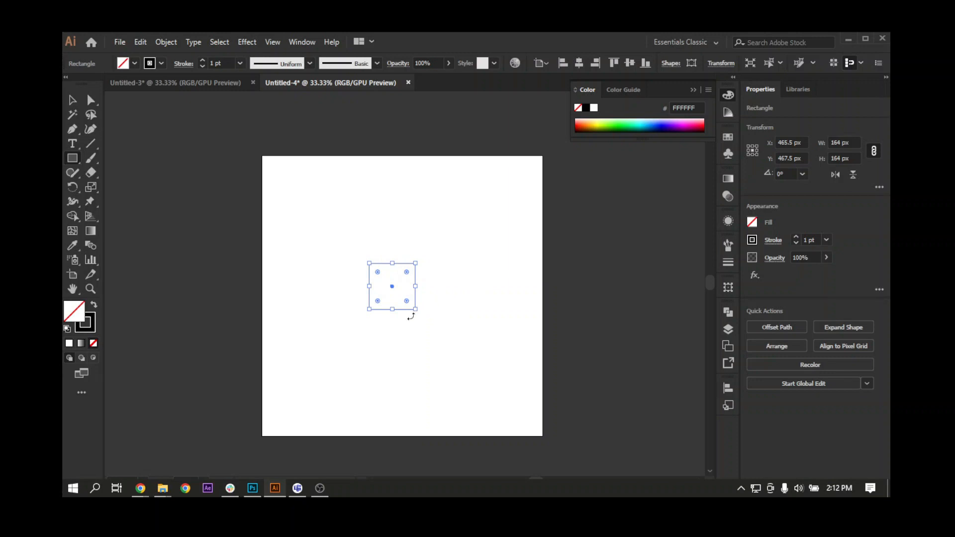
left_click_drag(416, 314, 412, 272)
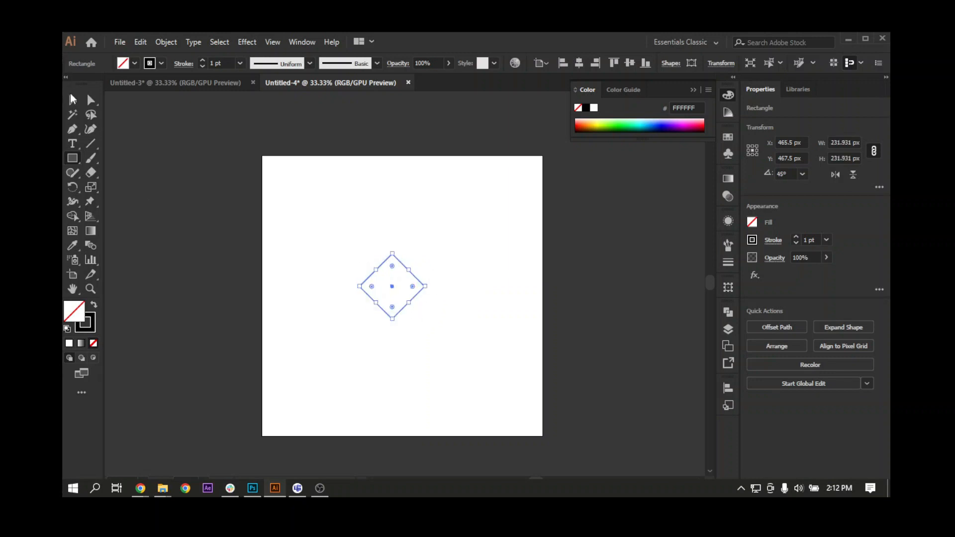
Set the rotated square's width to 465 px with proportions linked and centre it horizontally and vertically on the artboard.
key("ctrl+equal")
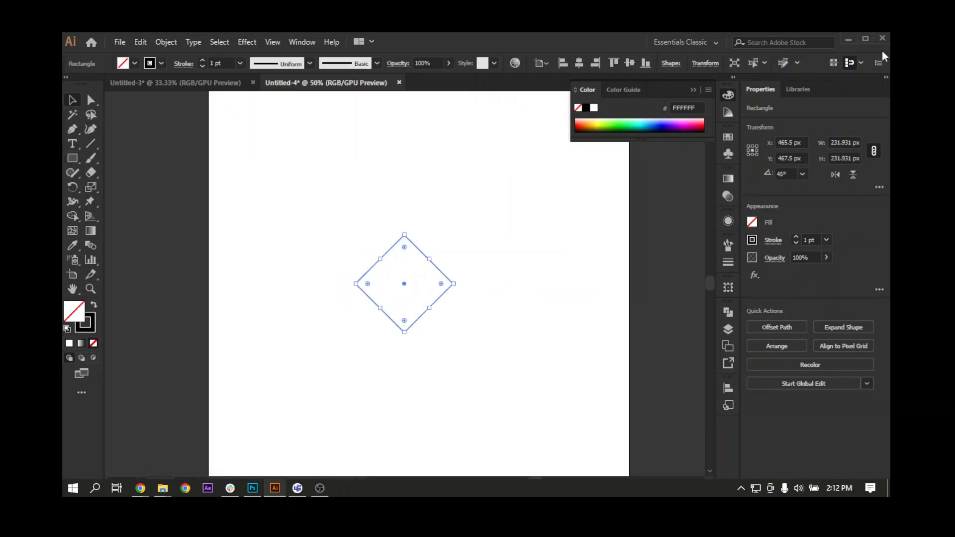
left_click(843, 142)
type("465")
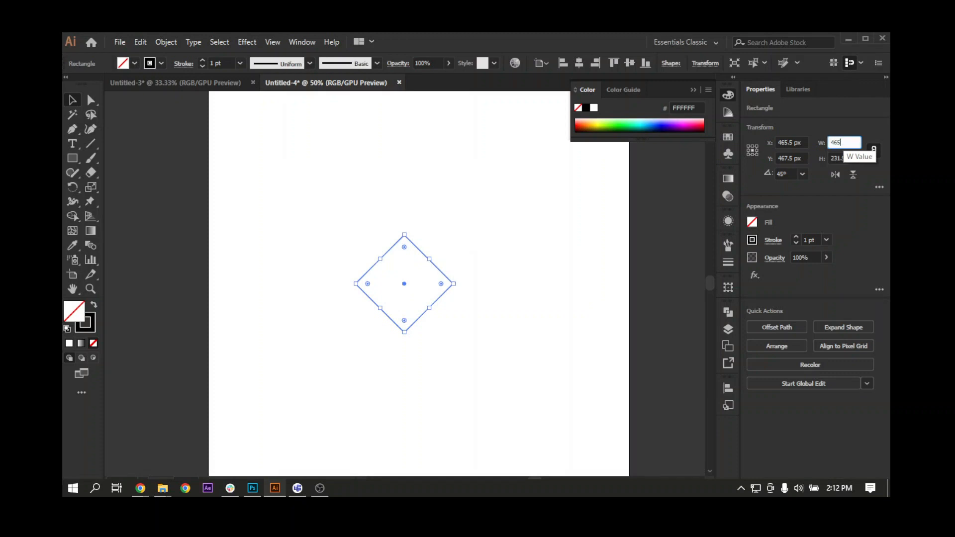
key("Return")
left_click(579, 62)
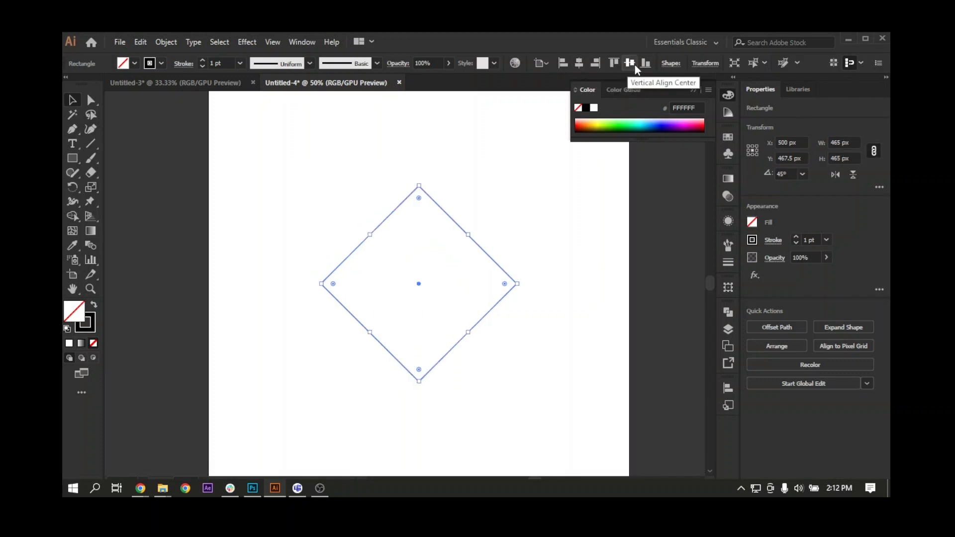
left_click(633, 65)
Move the rotated square's right corner anchor point inward by about 90 px.
key("a")
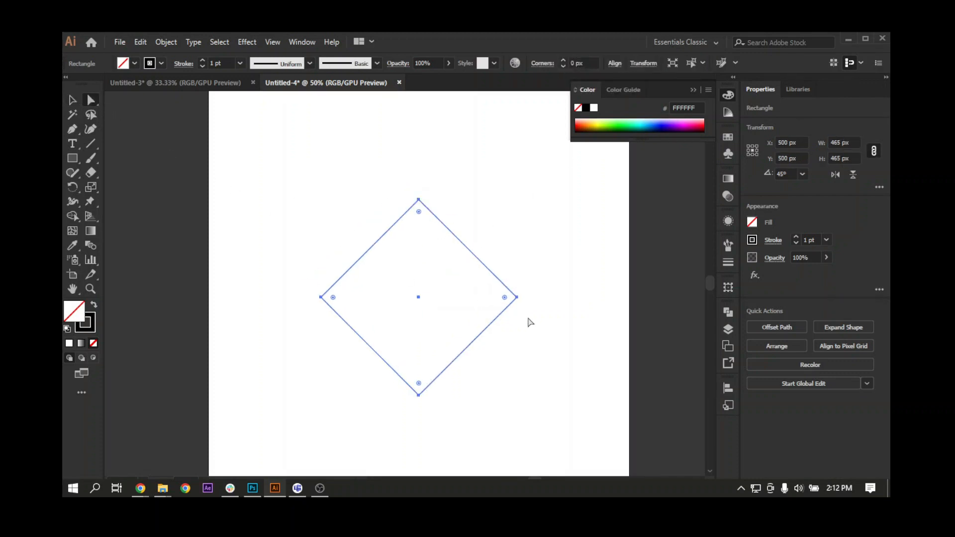
left_click_drag(528, 318, 489, 255)
key("shift+Left")
key("shift+Left")
key("shift+Left")
key("shift+Left")
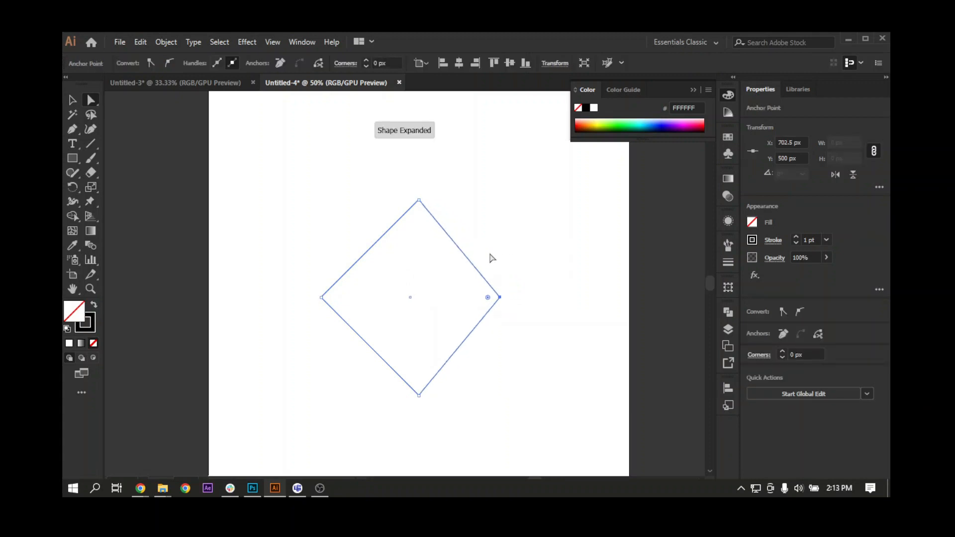
key("shift+Left")
key("shift+Left")
key("shift+Left")
key("shift+Left")
key("shift+Left")
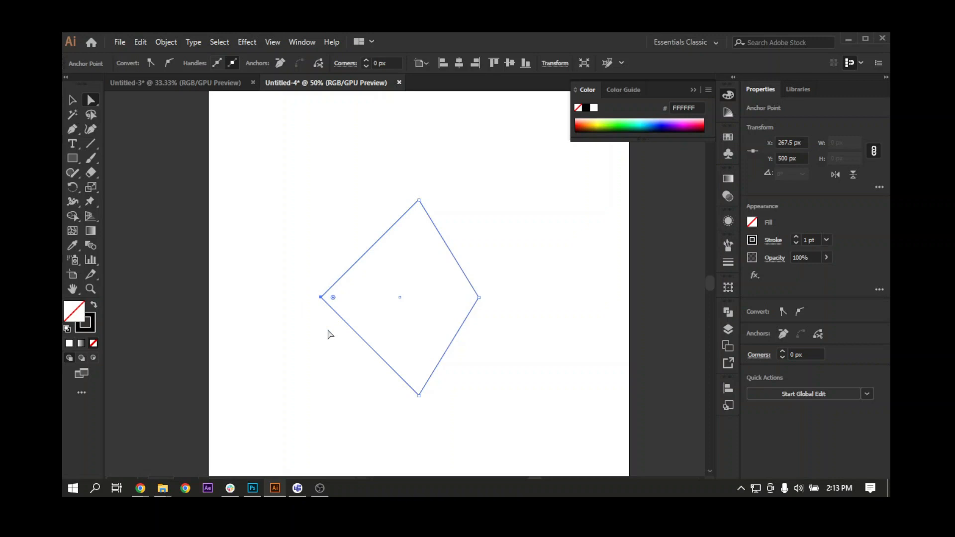
Move the shape's left corner anchor point inward to X 357.5 px, forming a symmetrical narrow diamond.
key("shift+Right")
key("shift+Right")
key("shift+Right")
key("shift+Right")
key("shift+Right")
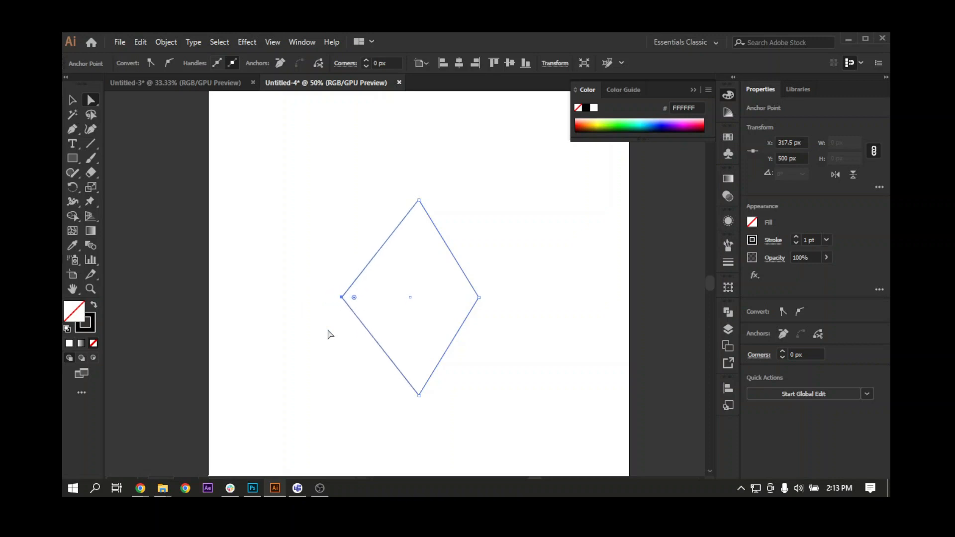
key("shift+Right")
key("shift+Right")
key("shift+Right")
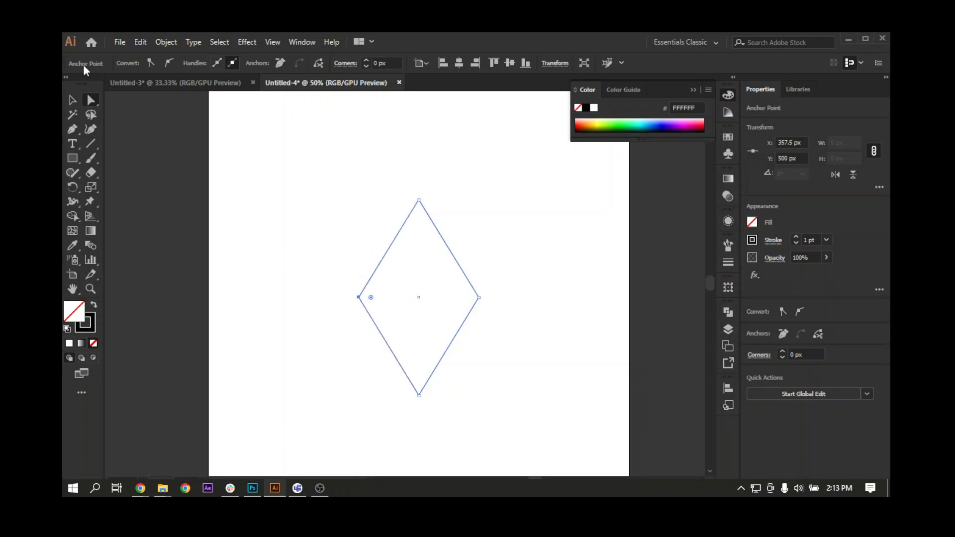
left_click(70, 130)
left_click(308, 297)
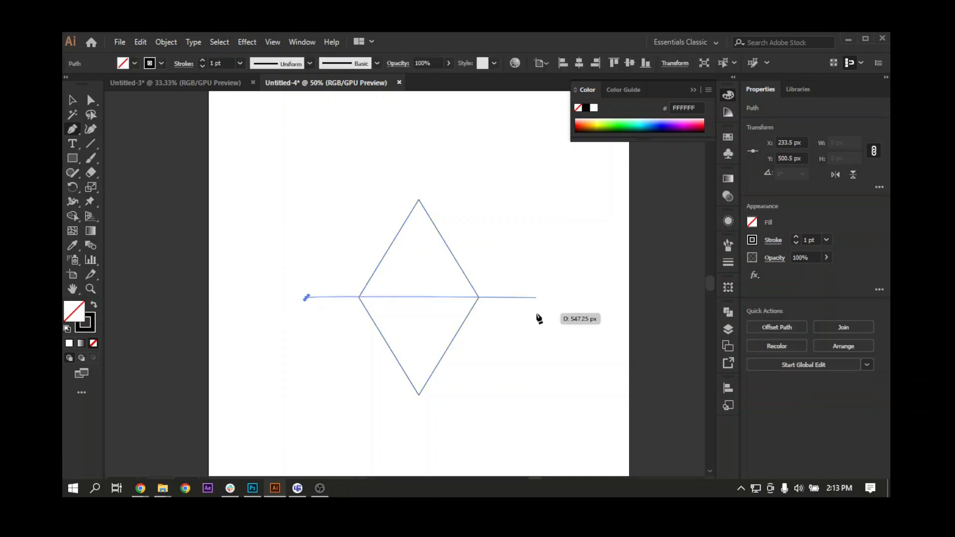
left_click_drag(528, 297, 529, 312)
key("ctrl+z")
key("ctrl+z")
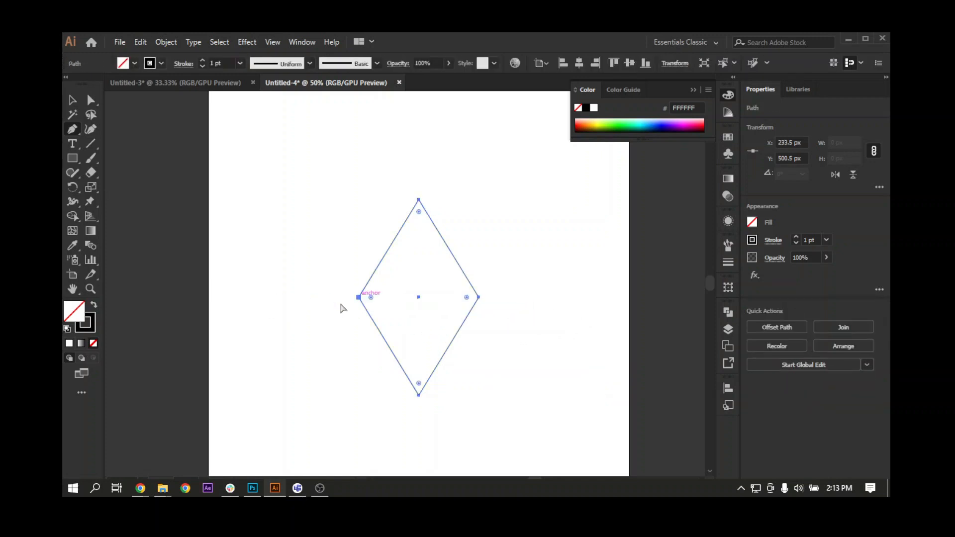
Draw a horizontal line about 537 px long through the diamond's two side corners, extending past both.
left_click(303, 298)
left_click(529, 298)
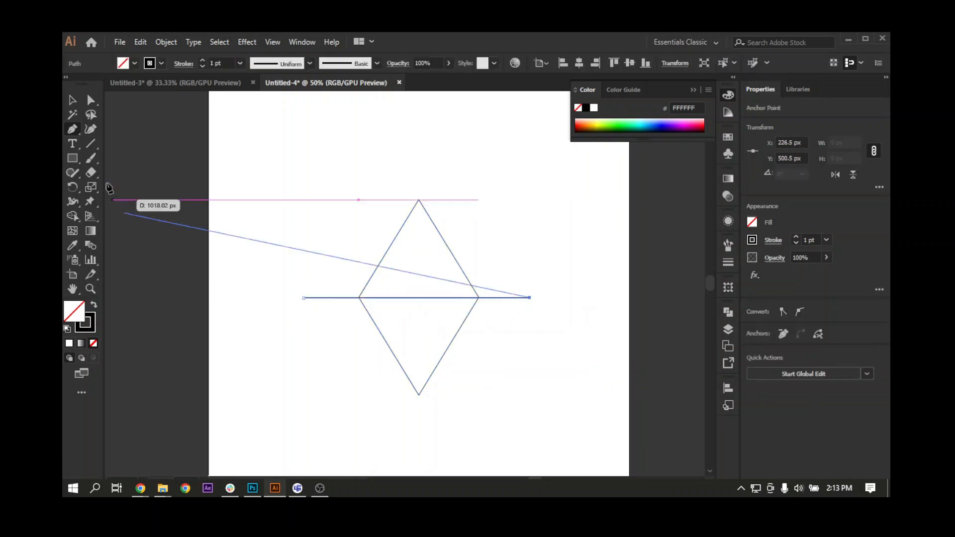
left_click(70, 101)
left_click(294, 267)
Draw a line along the diamond's upper-left edge and extend both ends slightly past the corners.
key("ctrl+1")
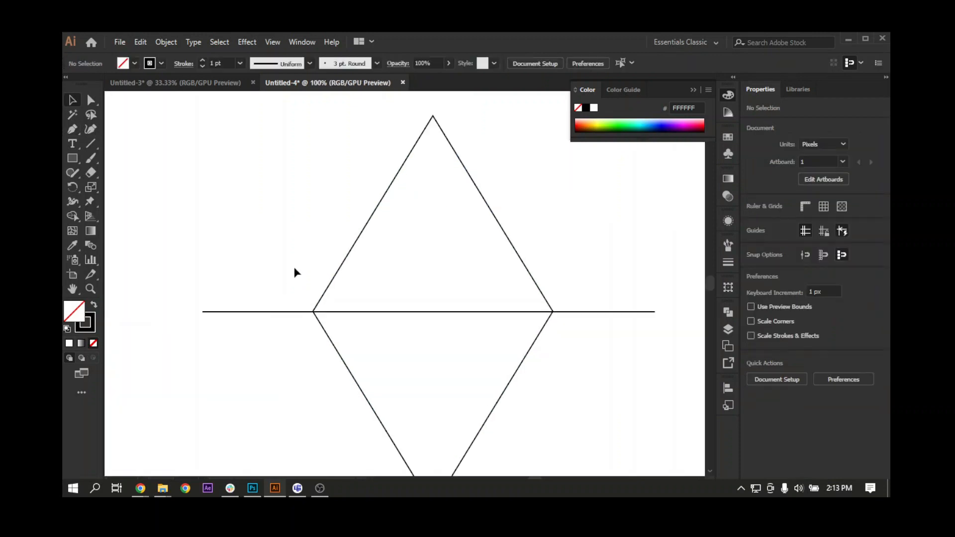
left_click(72, 130)
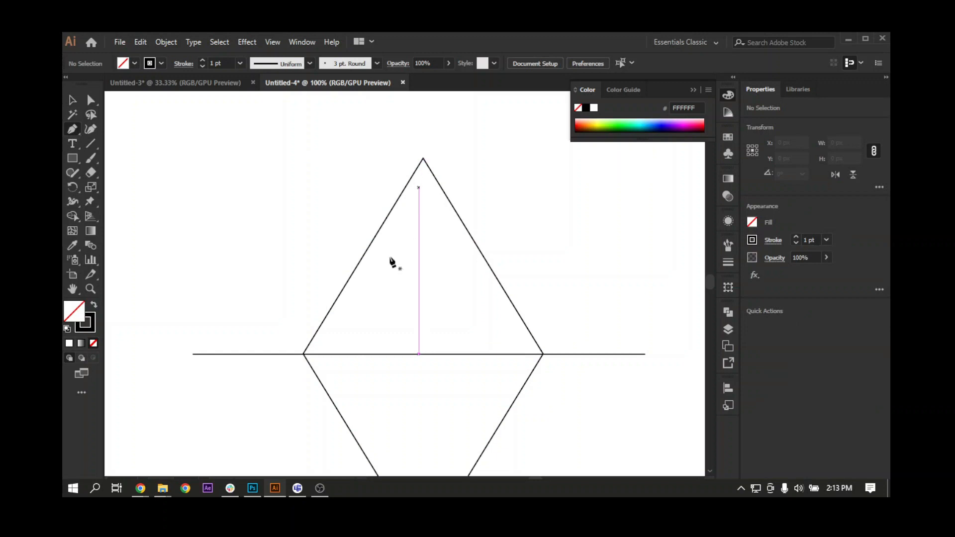
left_click(303, 354)
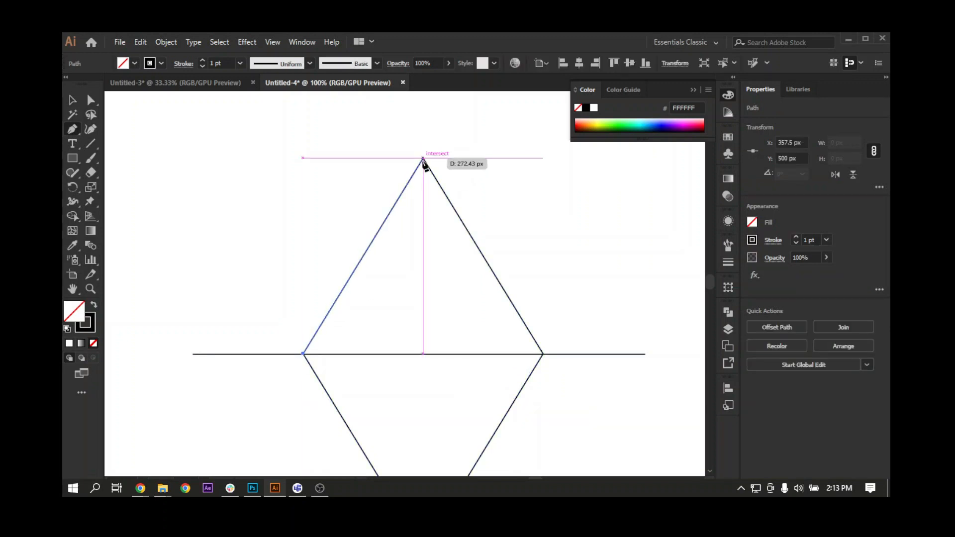
left_click(423, 158)
key("a")
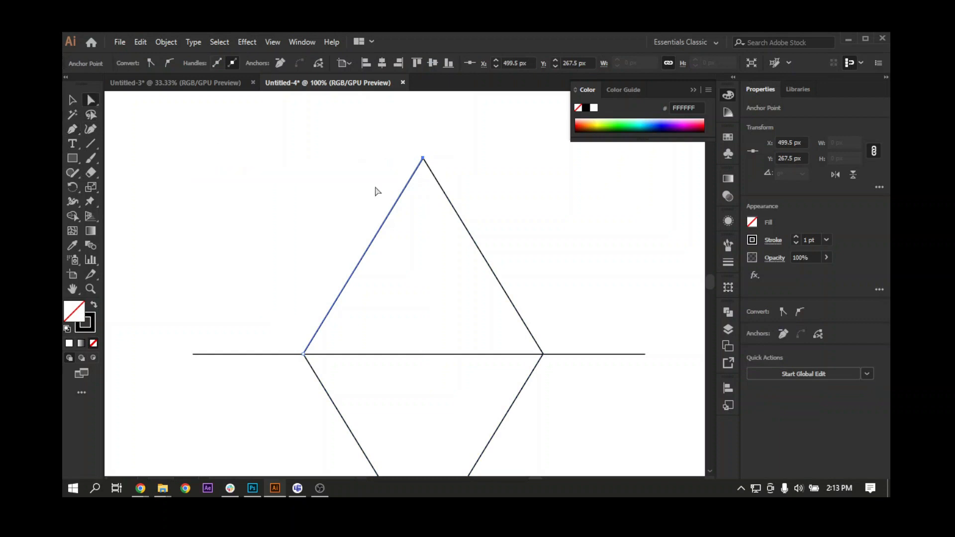
left_click_drag(423, 158, 428, 149)
left_click_drag(304, 354, 294, 368)
left_click(74, 102)
left_click(250, 236)
Duplicate the diagonal line into two parallel pairs inside the diamond, with the second pair at X 494.5 px.
left_click_drag(350, 255, 359, 275)
left_click(315, 242)
key("Left")
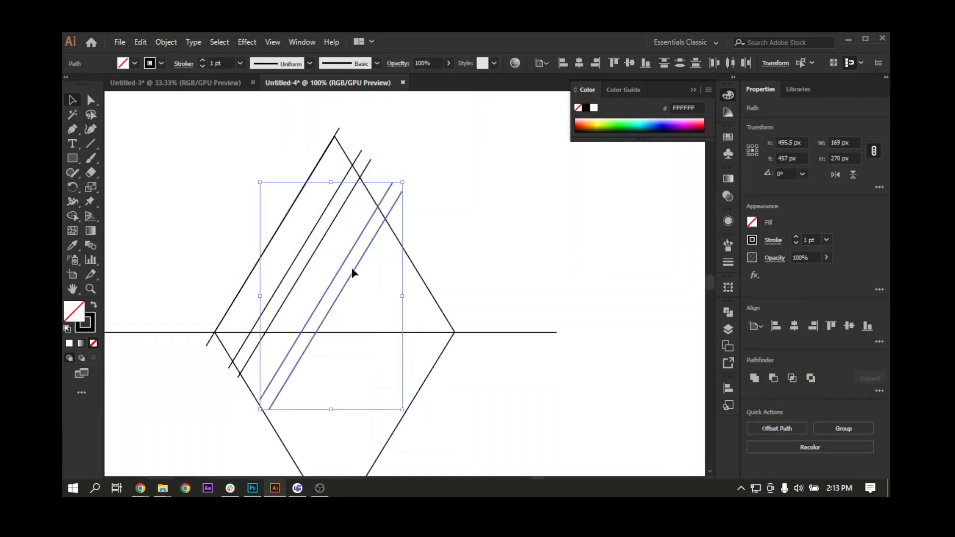
key("Left")
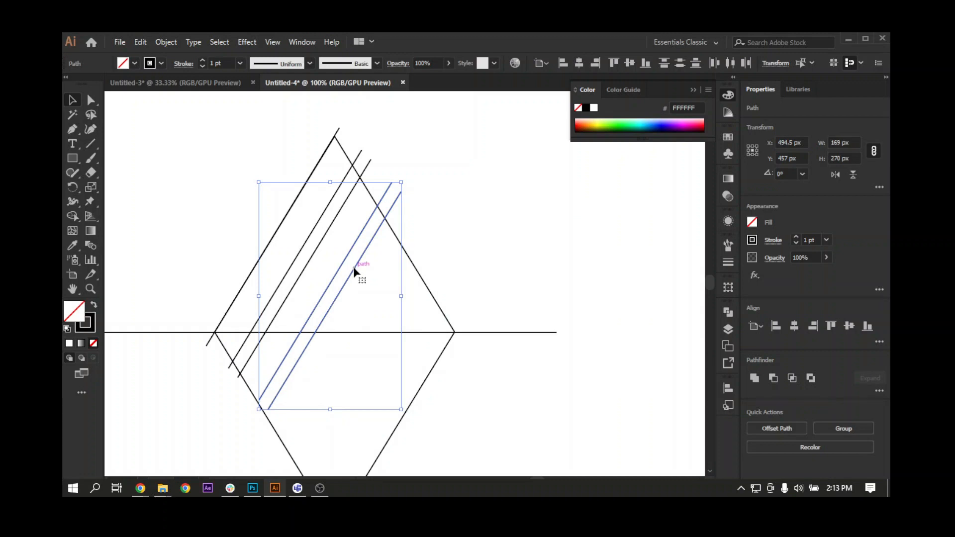
Duplicate the second diagonal pair toward the diamond's right corner, placing the copy at X 548.5 px and Y 467 px.
left_click_drag(364, 272, 401, 287)
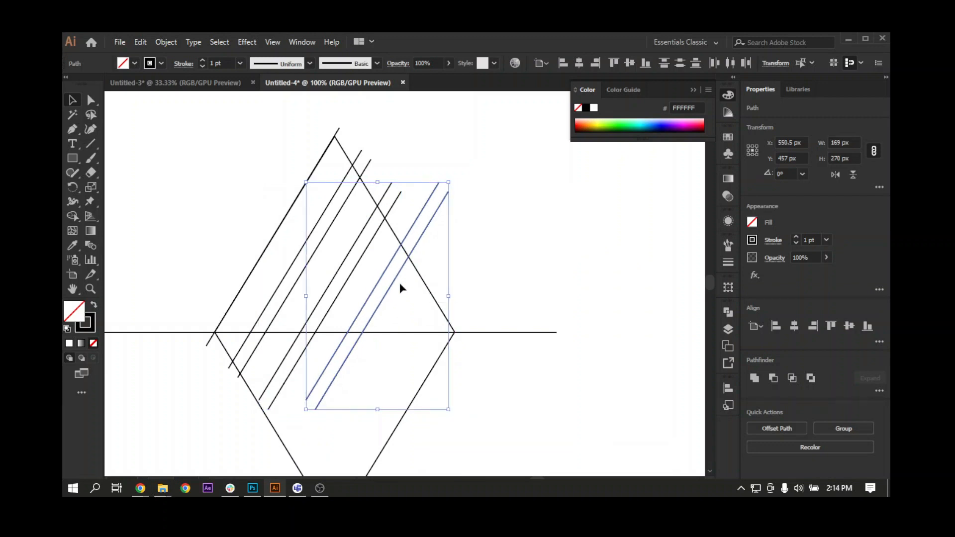
key("shift+Down")
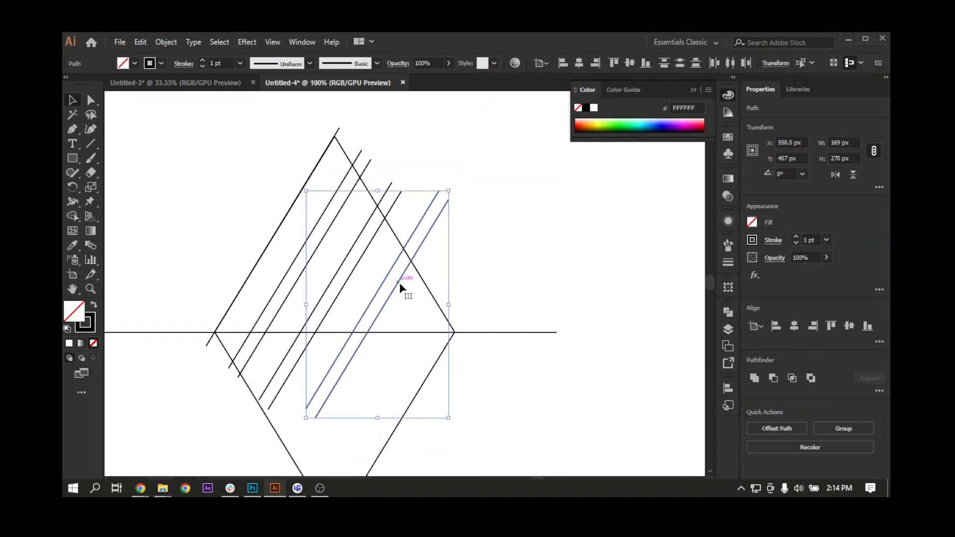
key("Left")
key("Left")
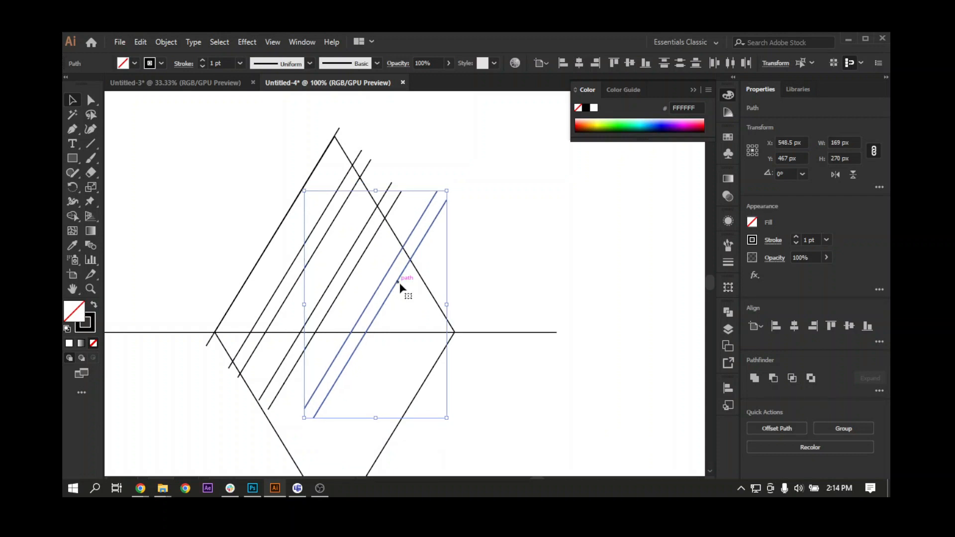
Duplicate the horizontal line straight upward and place the copy at Y 465.5 px.
key("space")
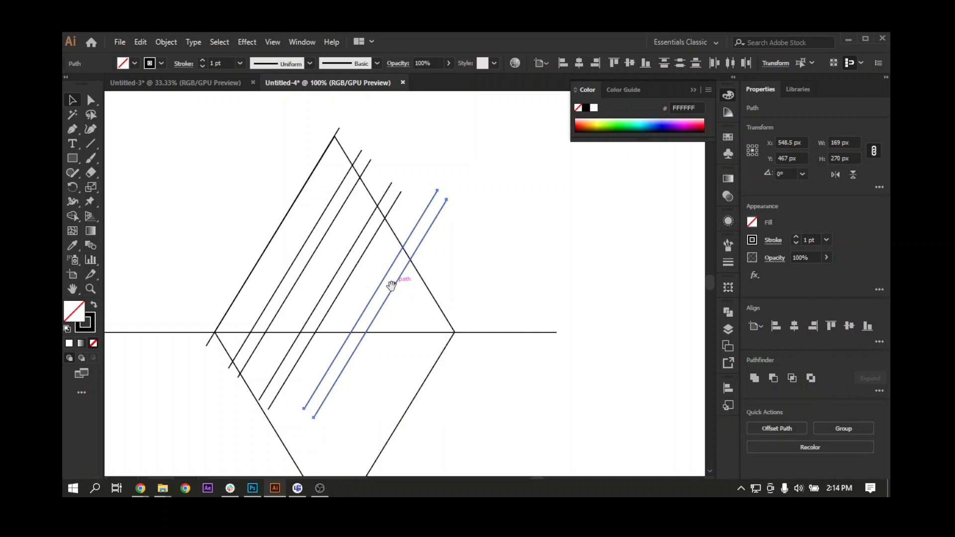
left_click_drag(391, 286, 437, 285)
left_click(404, 330)
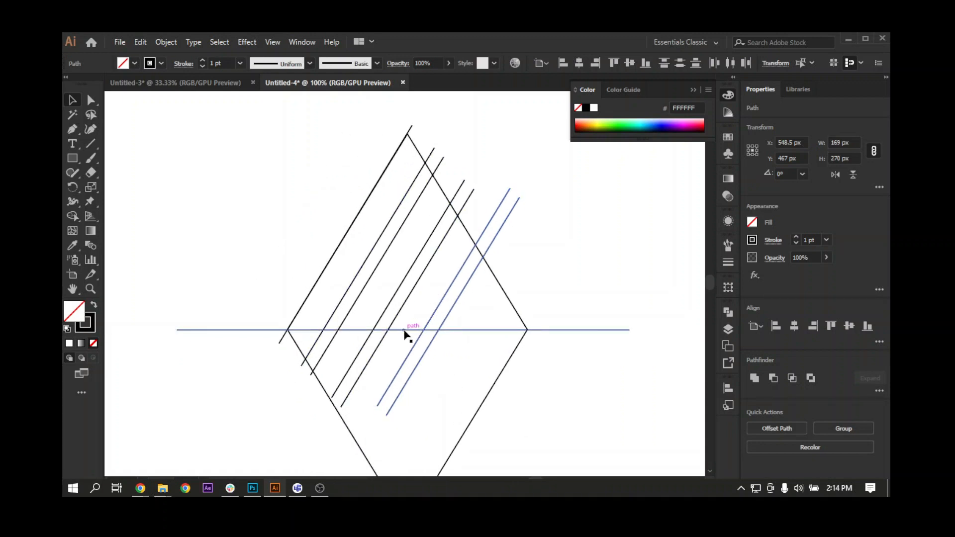
left_click_drag(405, 331, 404, 303)
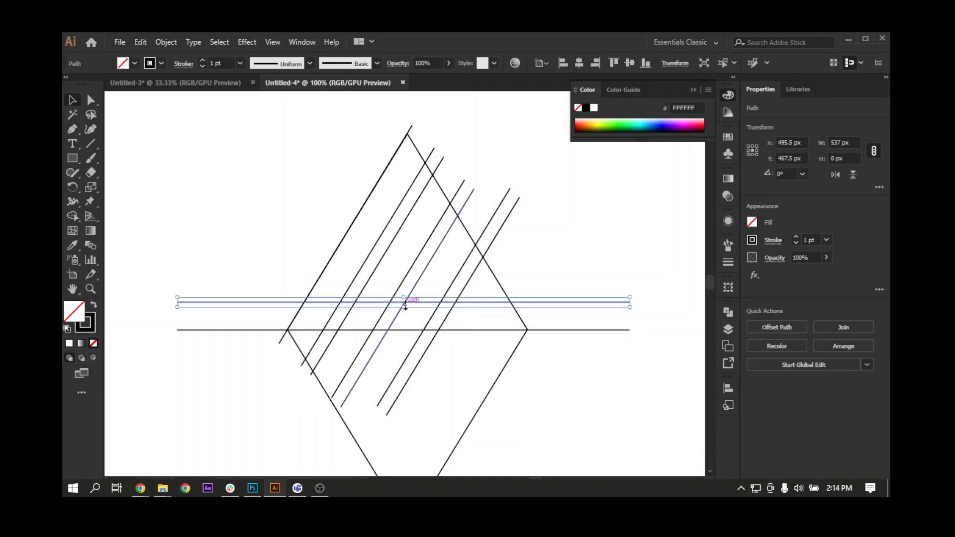
key("Up")
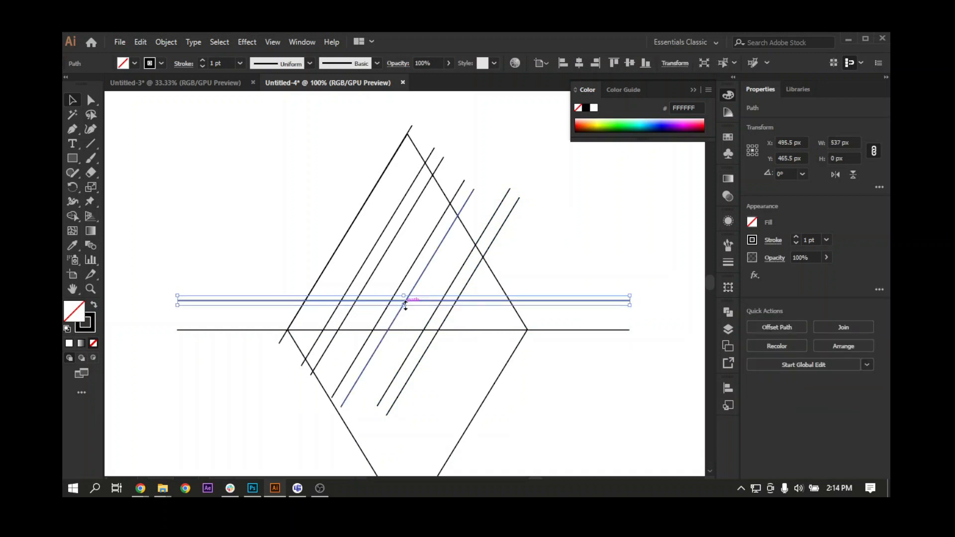
left_click_drag(408, 306, 411, 320)
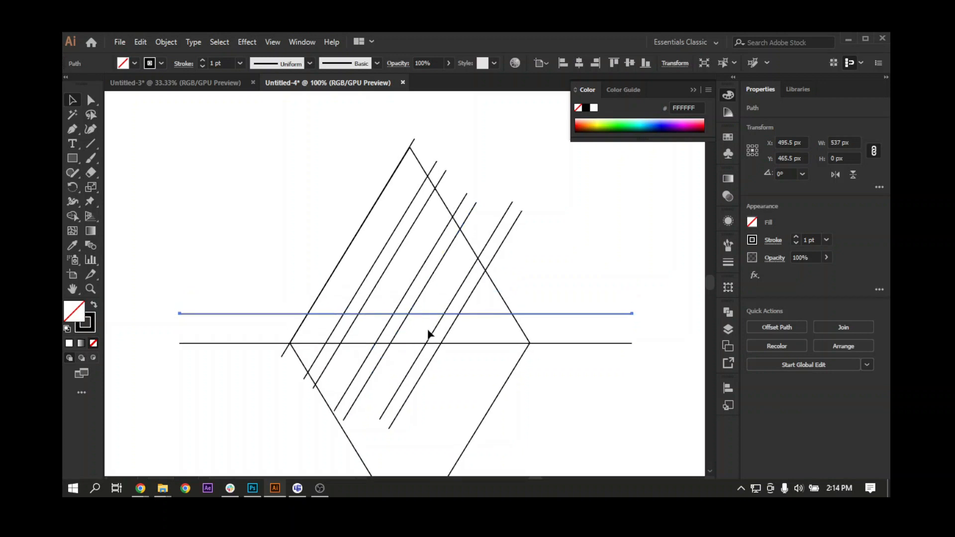
left_click(437, 303)
Copy the middle diagonal pair, paste it in front at the same position and flip the copy horizontally.
left_click(432, 279)
left_click(420, 273, "shift")
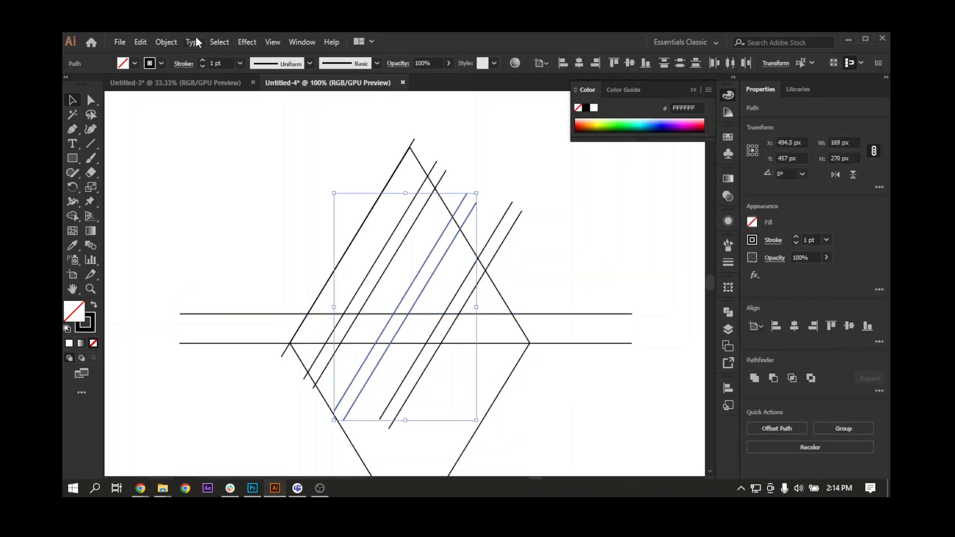
left_click(144, 42)
left_click(141, 42)
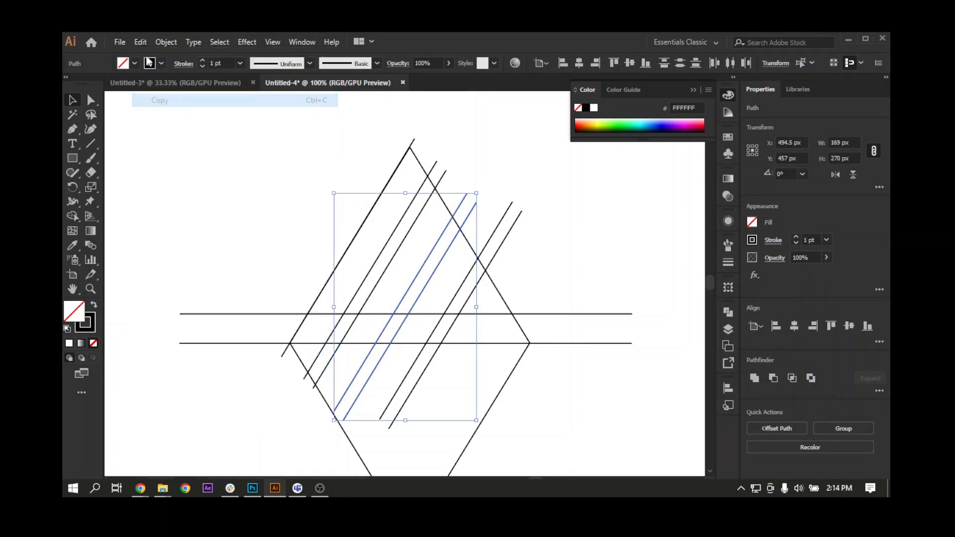
left_click(141, 43)
left_click(185, 127)
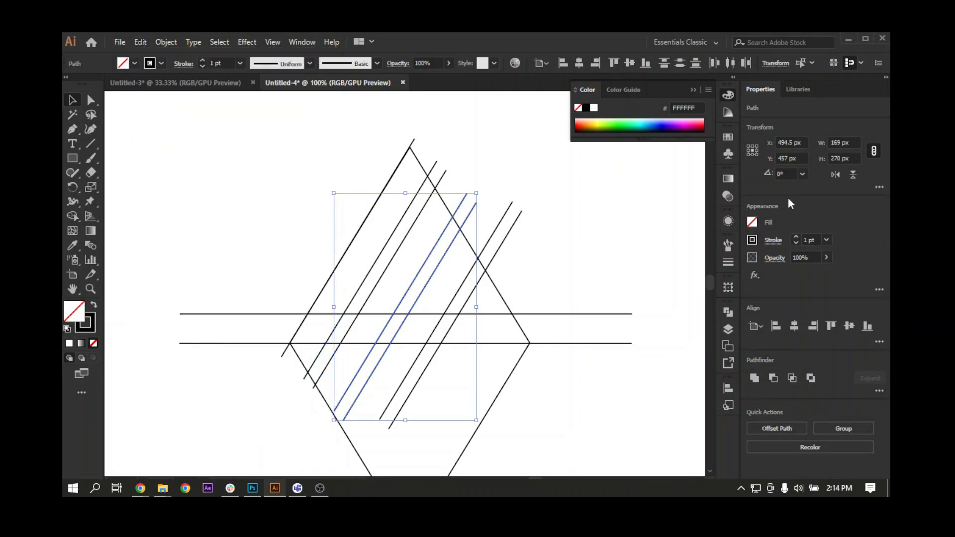
left_click(834, 175)
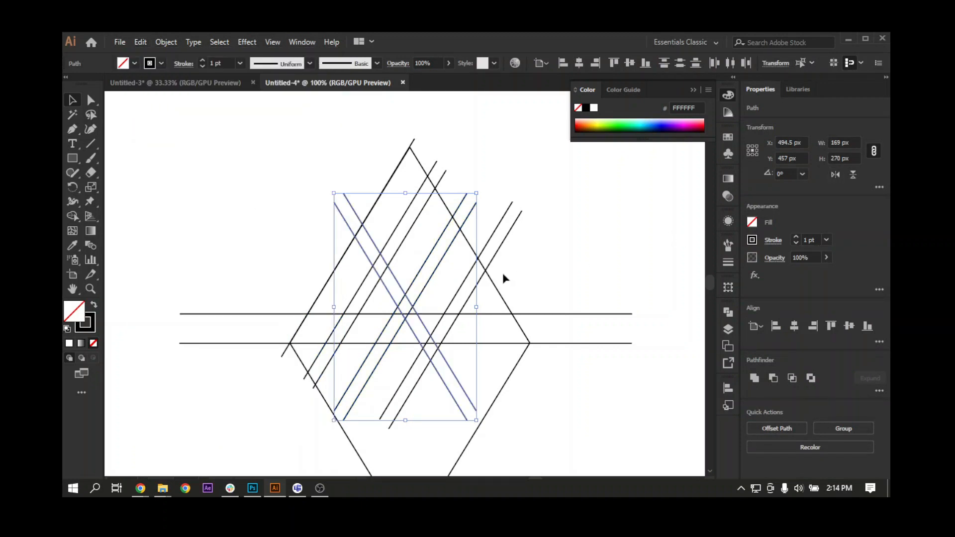
Shift the flipped pair 33 px to the right, to X 527.5 px.
key("shift+Right")
key("shift+Right")
key("shift+Right")
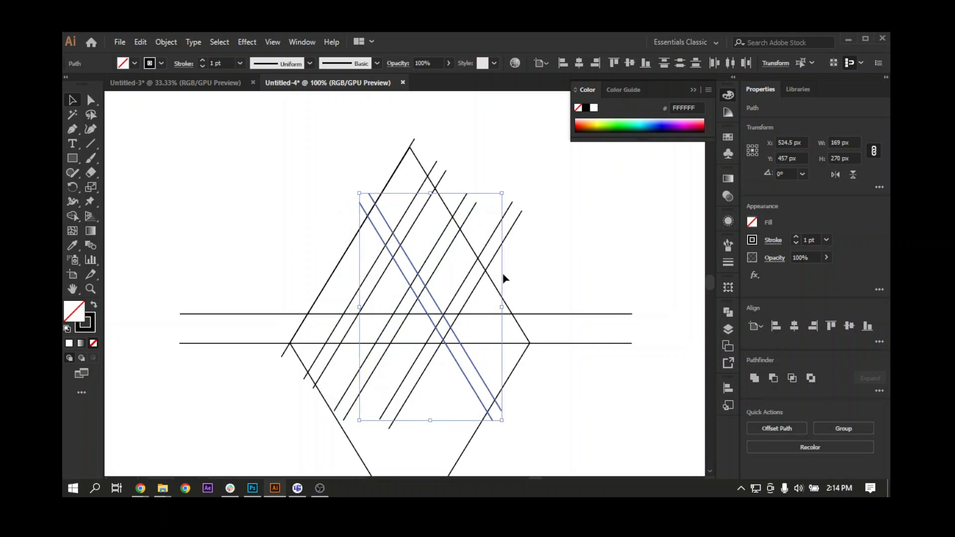
key("Right")
key("Right")
key("Right")
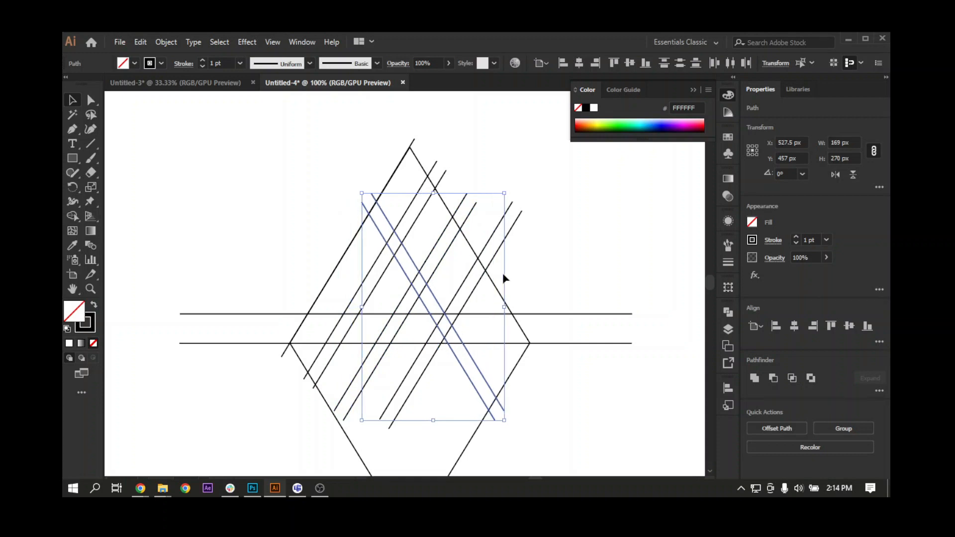
Duplicate the flipped pair horizontally 32 px to the right of the original.
left_click_drag(511, 330, 434, 319)
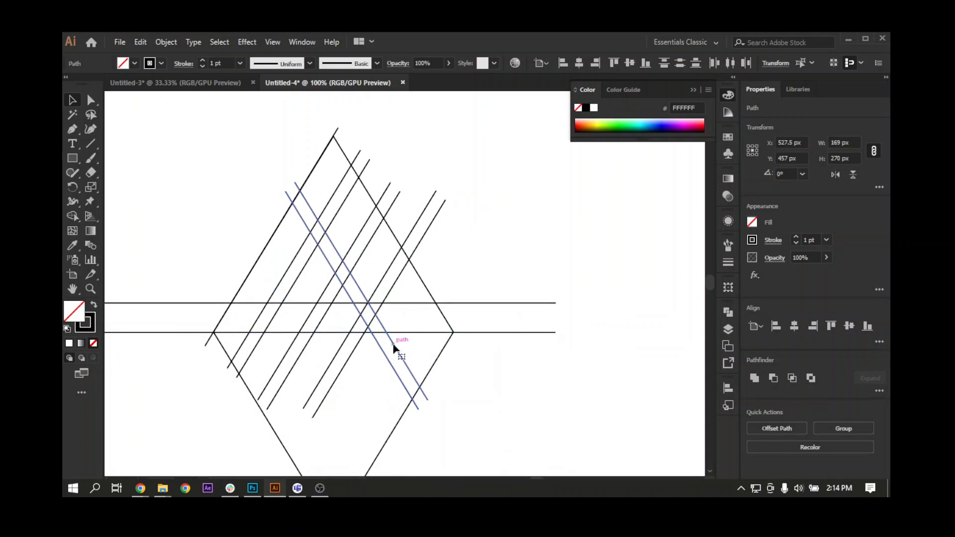
left_click_drag(394, 348, 424, 350)
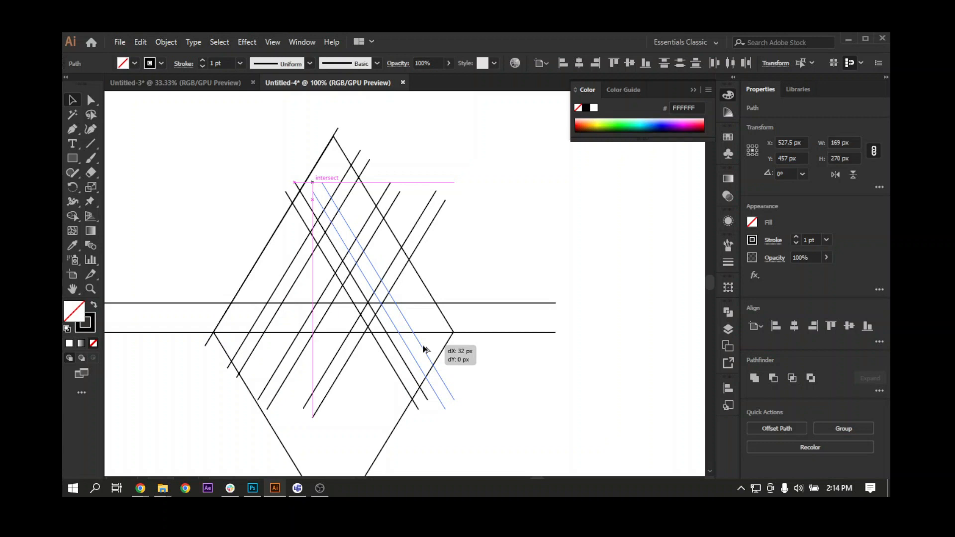
left_click_drag(424, 349, 442, 341)
left_click_drag(372, 360, 453, 359)
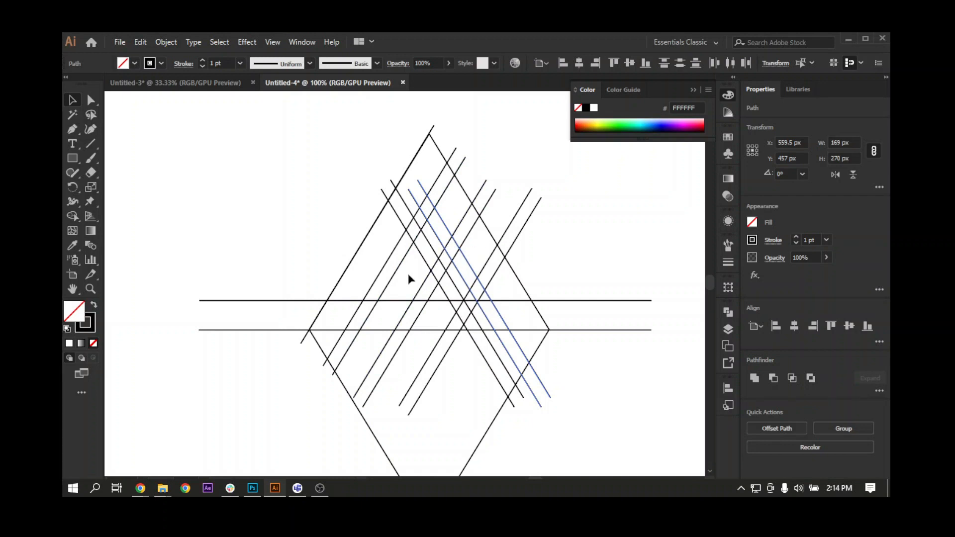
left_click_drag(423, 194, 390, 193)
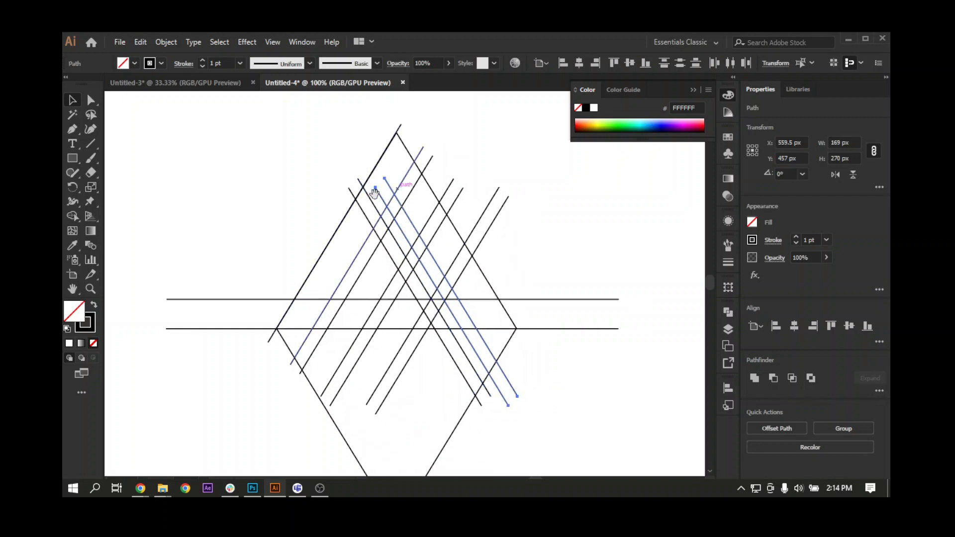
Select all artwork and use Shape Builder to merge the outer left strip, the horizontal base band and the diagonal strip rising on the right.
key("ctrl+a")
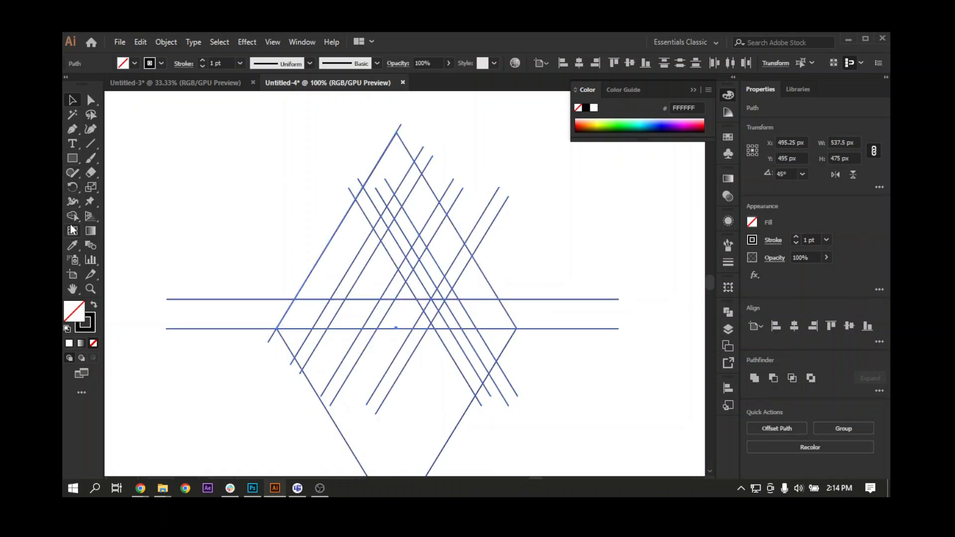
left_click(75, 218)
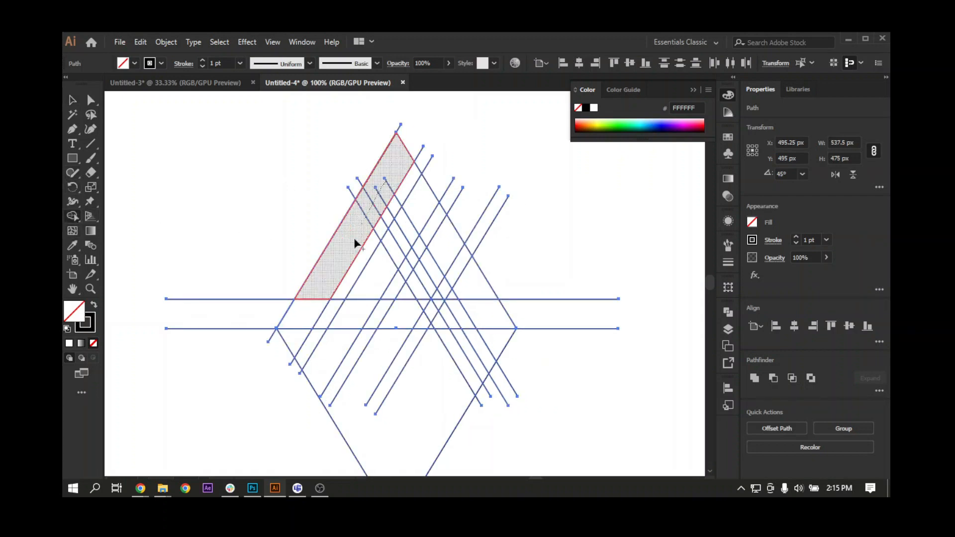
mouse_move(313, 301)
left_mouse_down()
mouse_move(309, 316)
mouse_move(320, 315)
mouse_move(368, 290)
mouse_move(402, 321)
mouse_move(445, 241)
left_mouse_up()
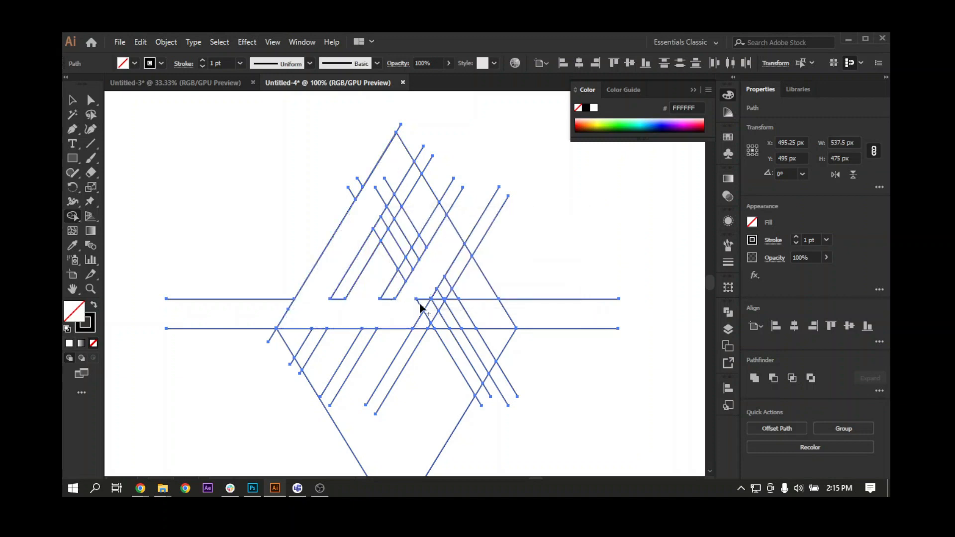
Merge the upper cells of the diagonal strip between the first two line pairs with Shape Builder.
key("ctrl+equal")
key("ctrl+equal")
key("ctrl+equal")
key("ctrl+equal")
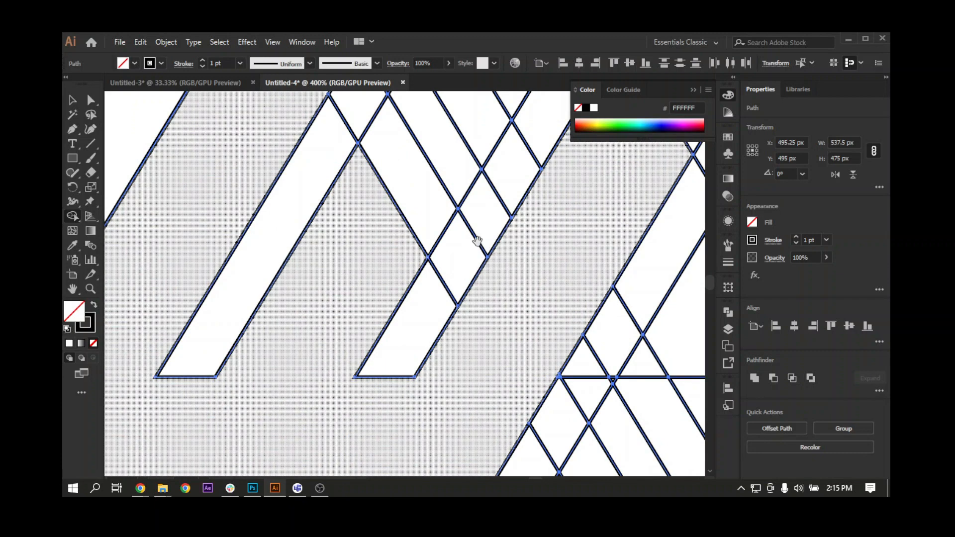
left_click_drag(445, 217, 336, 403)
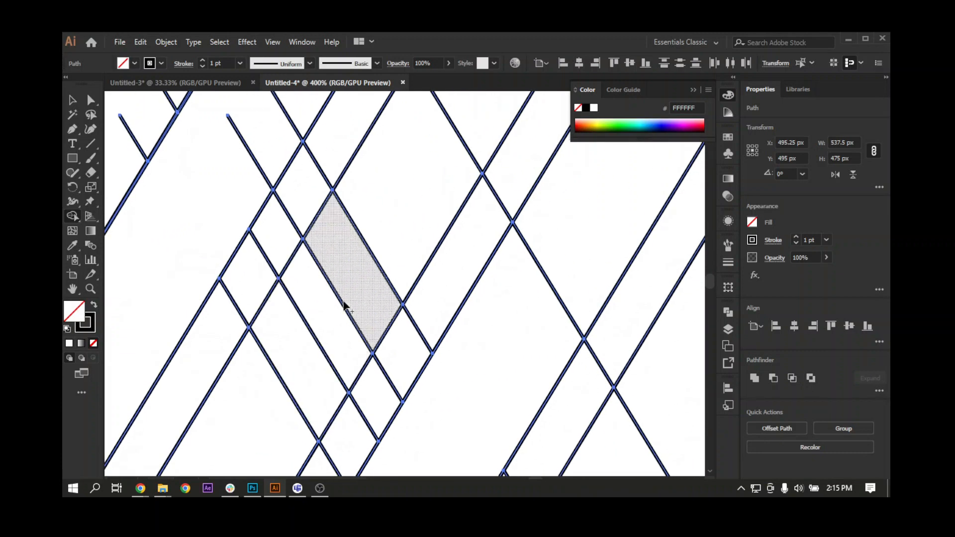
key("ctrl+minus")
key("ctrl+minus")
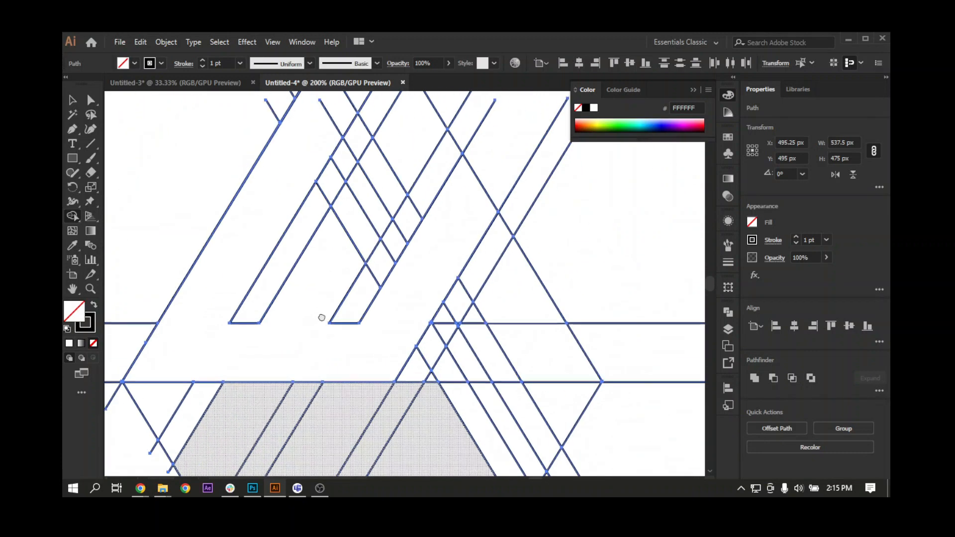
left_click_drag(352, 235, 314, 274)
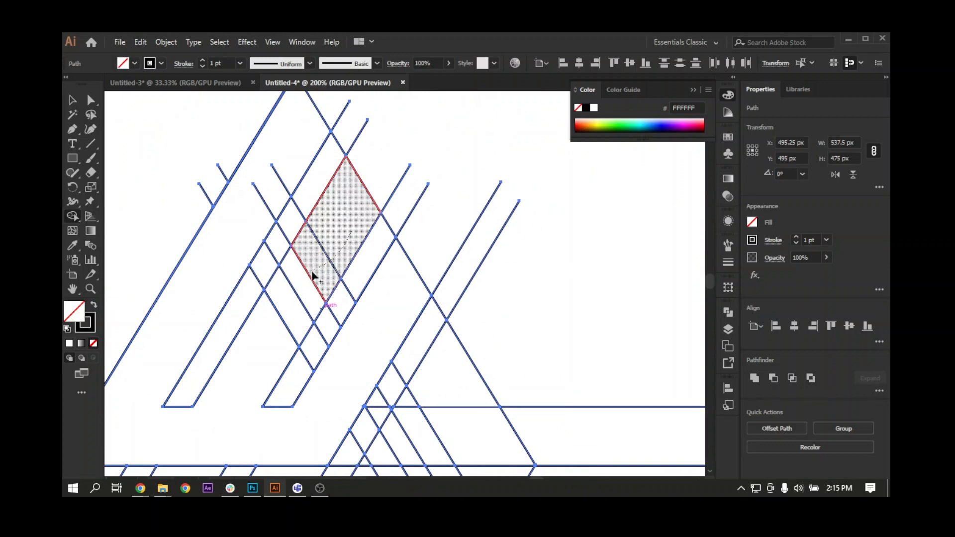
key("ctrl+minus")
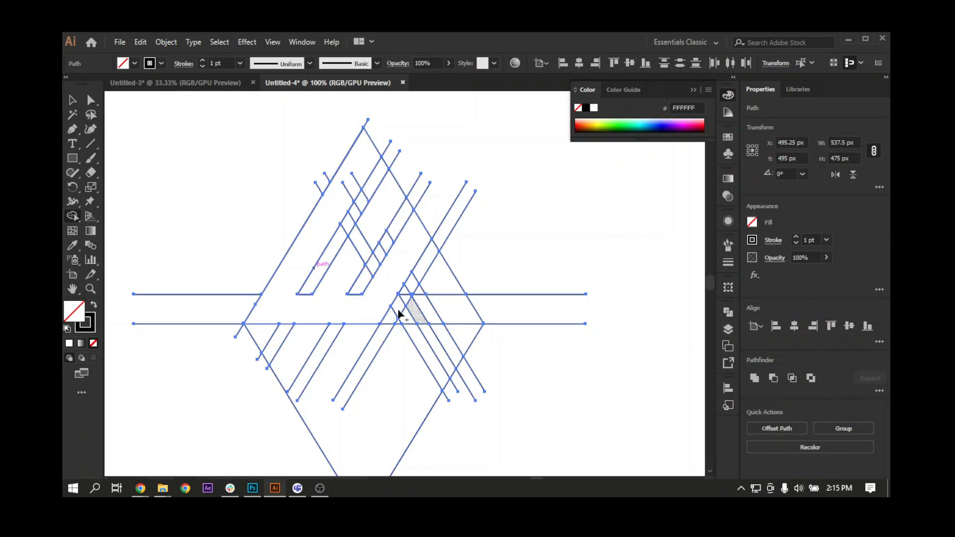
Erase the diagonal gap strips between the letter-like shapes and the line ends protruding near the apex with Shape Builder.
left_click_drag(383, 330, 443, 241)
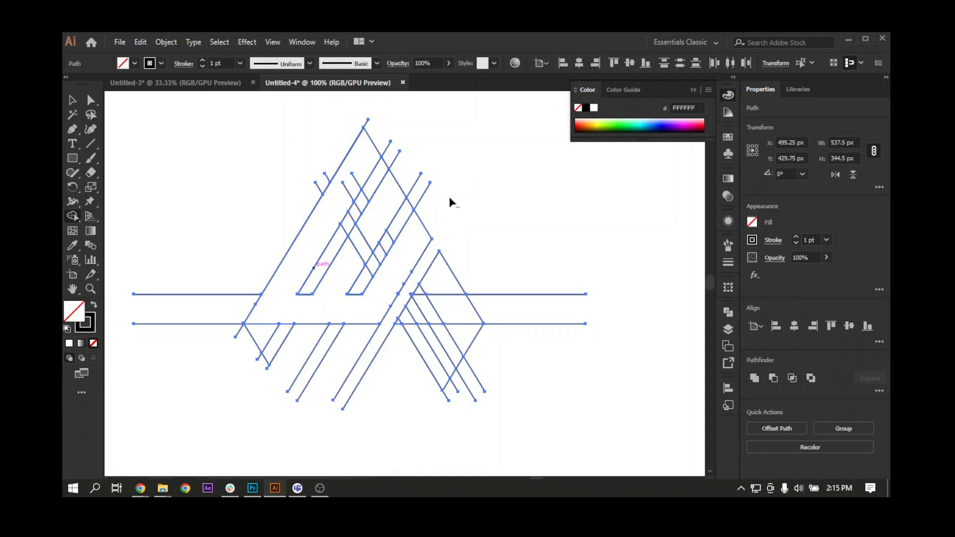
mouse_move(366, 279)
left_mouse_down()
mouse_move(395, 229)
mouse_move(422, 210)
left_mouse_up()
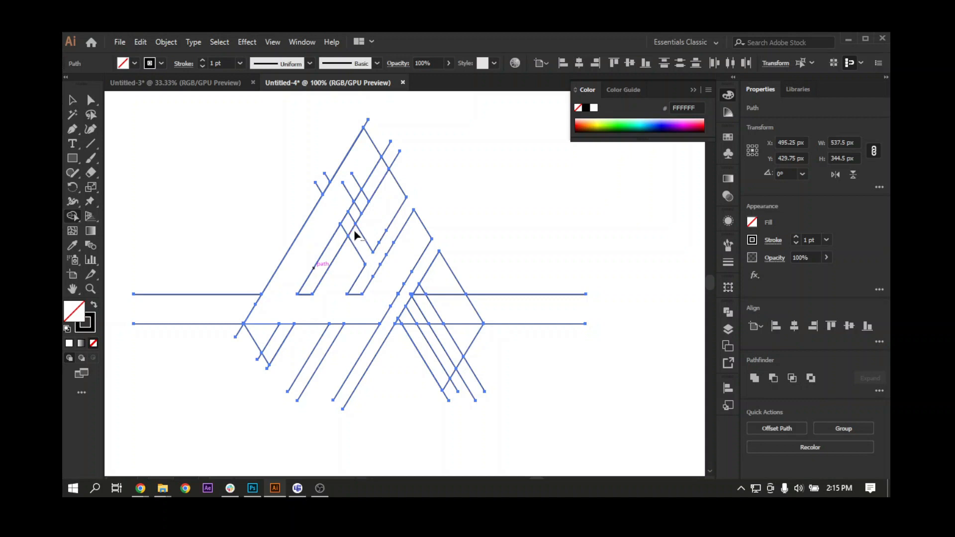
left_click_drag(351, 226, 373, 188)
left_click(372, 131, "alt")
left_click_drag(400, 166, 399, 167)
Erase the excess line segments beside and below the triangle's base with Shape Builder.
mouse_move(242, 288)
left_mouse_down()
mouse_move(238, 332)
mouse_move(501, 348)
left_mouse_up()
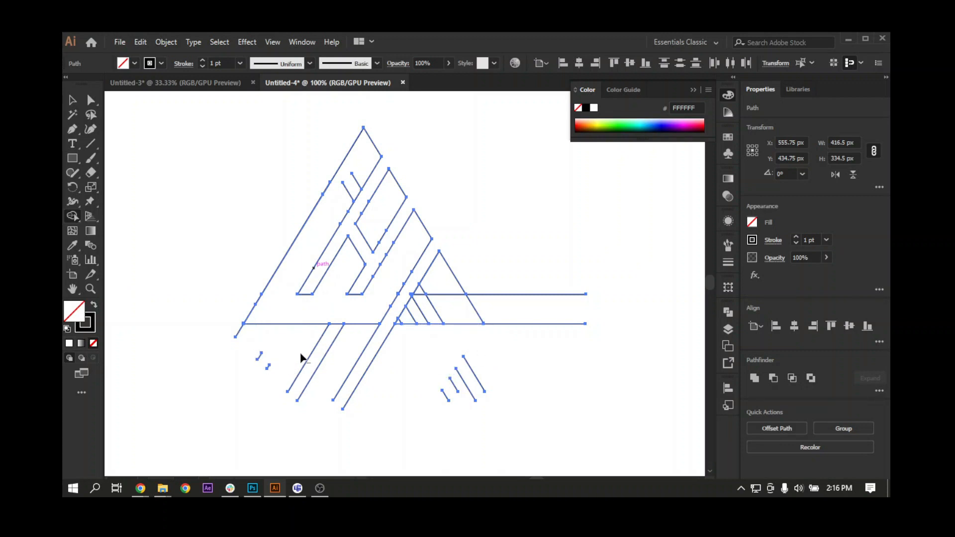
left_click_drag(300, 353, 366, 366)
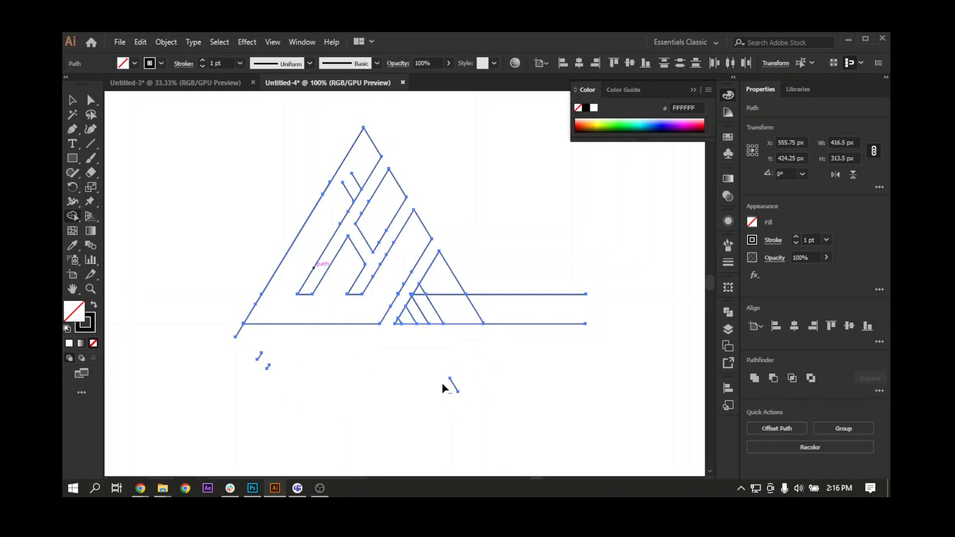
left_click_drag(538, 293, 547, 330)
Erase the diagonal gap inside the lower-right triangle and merge the cells of the small inner triangle with Shape Builder.
key("ctrl+=")
key("ctrl+=")
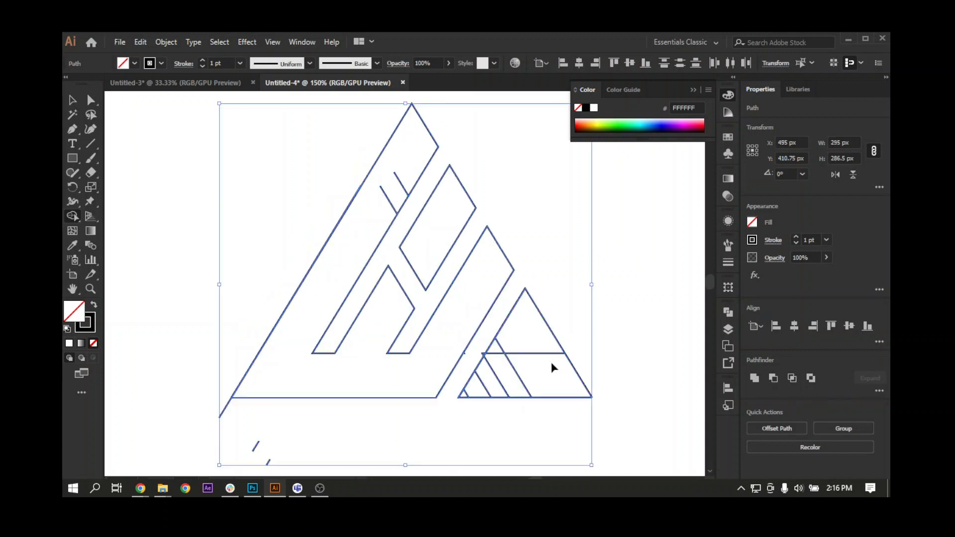
left_click_drag(487, 363, 445, 324)
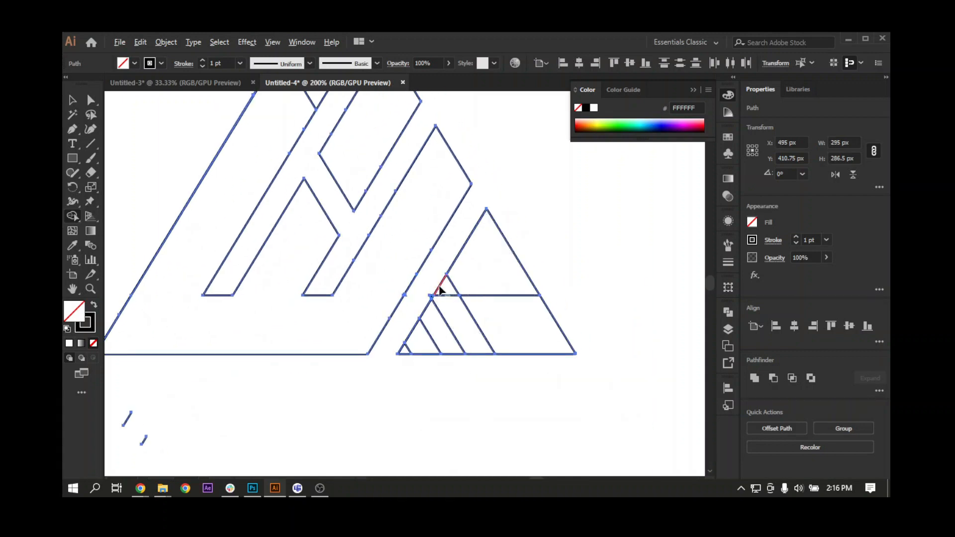
left_click_drag(438, 288, 457, 323)
left_click_drag(487, 363, 482, 371)
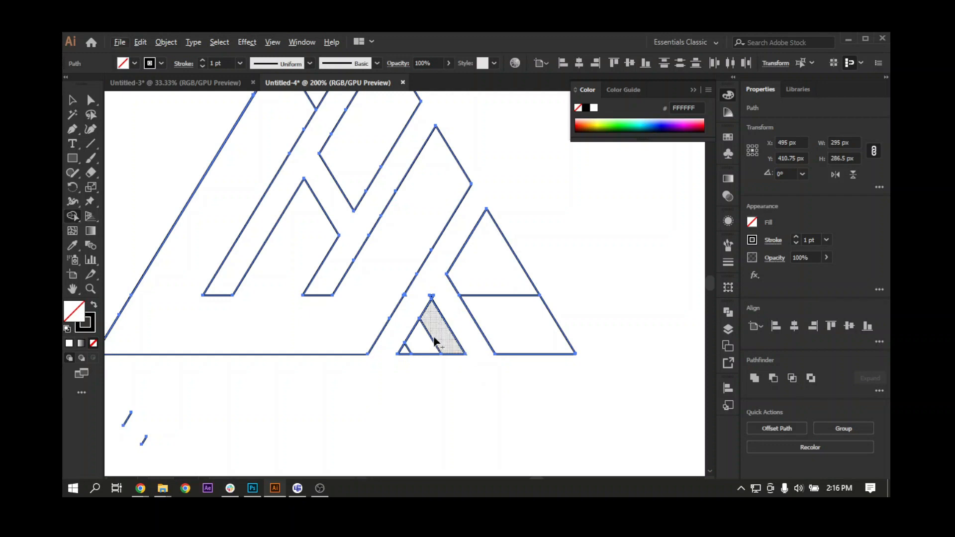
mouse_move(437, 339)
left_mouse_down()
mouse_move(409, 353)
mouse_move(419, 355)
left_mouse_up()
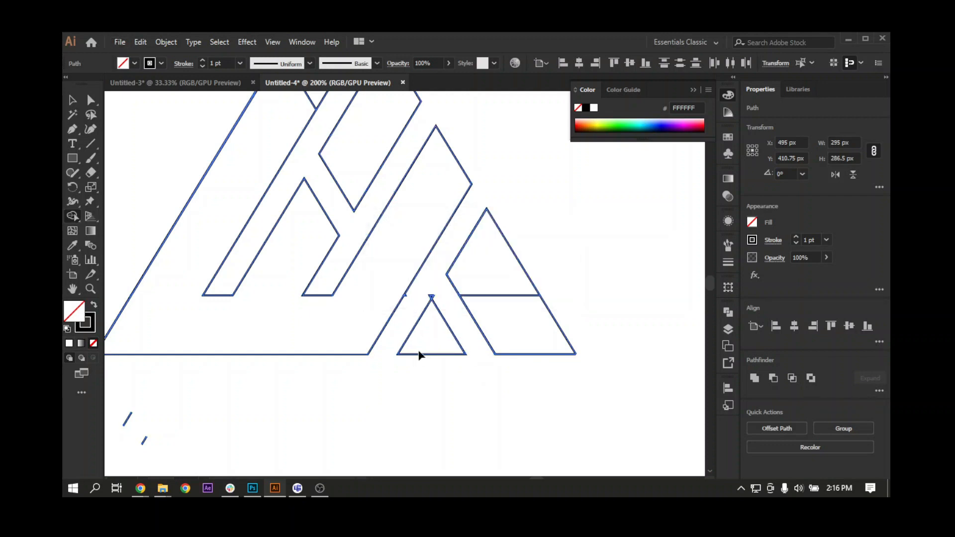
Erase the tiny leftover triangle at the apex of the small inner triangle.
key("ctrl+plus")
left_click_drag(488, 389, 403, 236)
key("ctrl+plus")
key("ctrl+plus")
key("ctrl+plus")
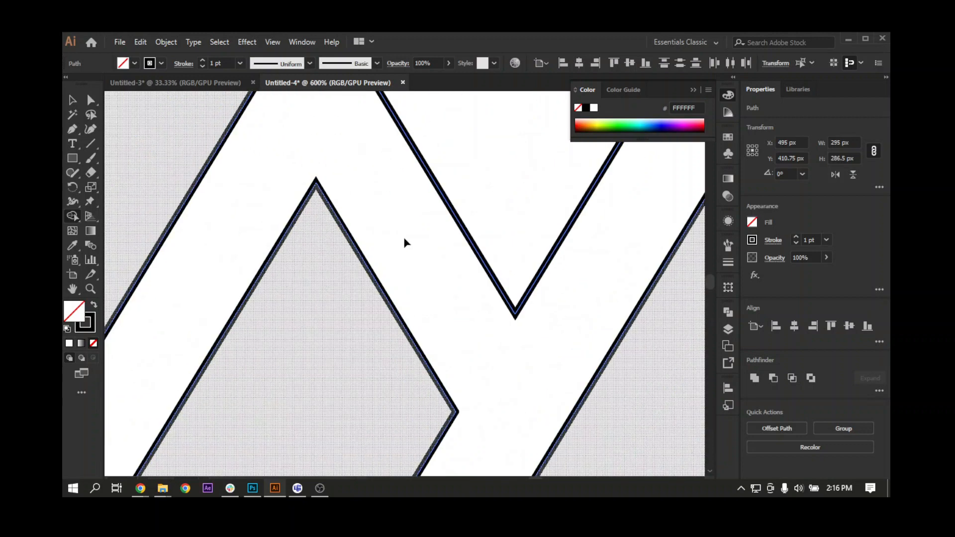
left_click_drag(383, 163, 340, 109)
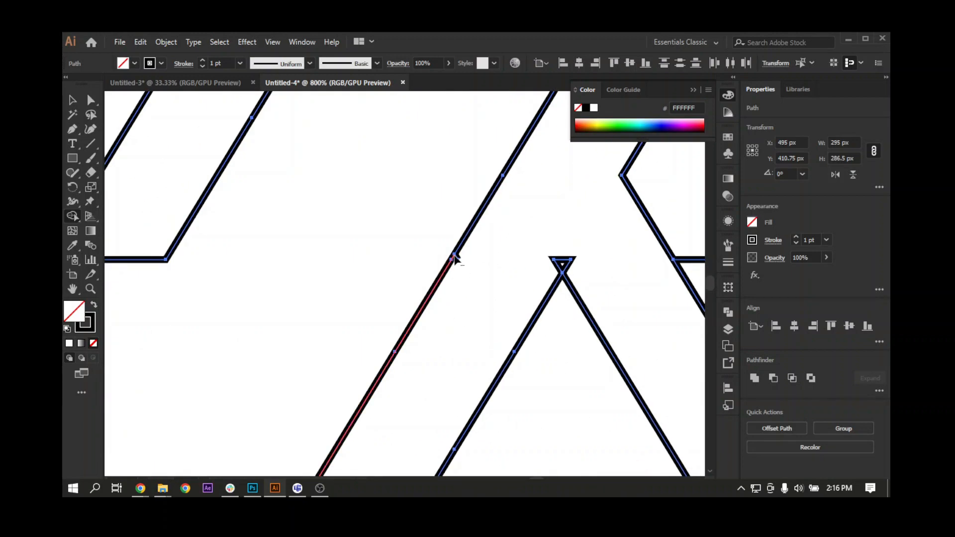
left_click(561, 264, "alt")
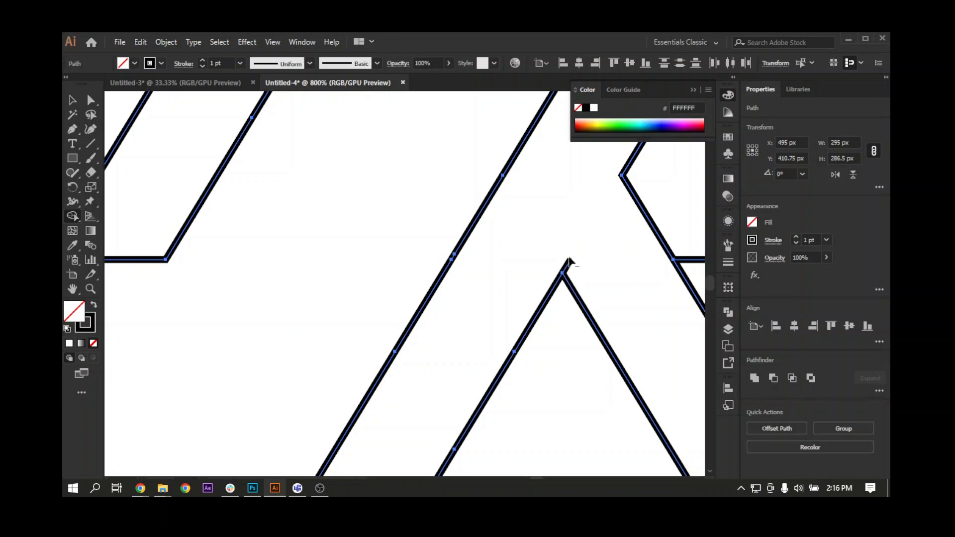
scroll(577, 274, "down", 2)
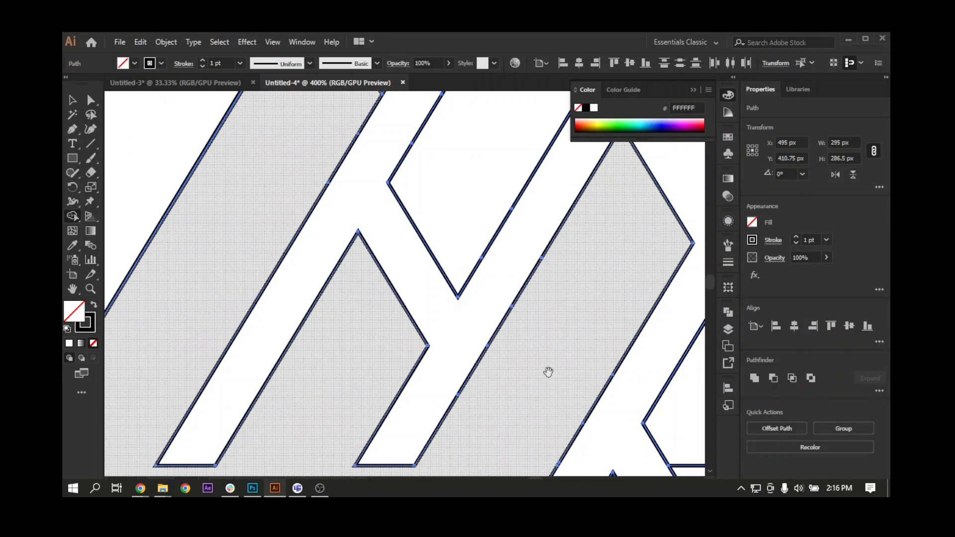
left_click_drag(564, 336, 432, 228)
key("ctrl+minus")
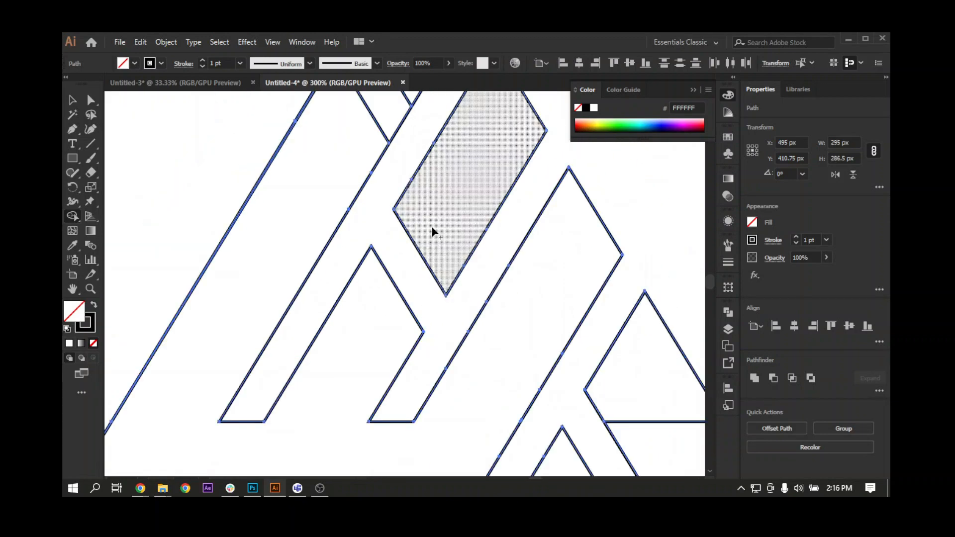
Delete the stray line fragments below the triangle's lower-left corner.
left_click_drag(347, 402, 277, 430)
left_click_drag(512, 350, 552, 377)
left_click_drag(403, 220, 487, 338)
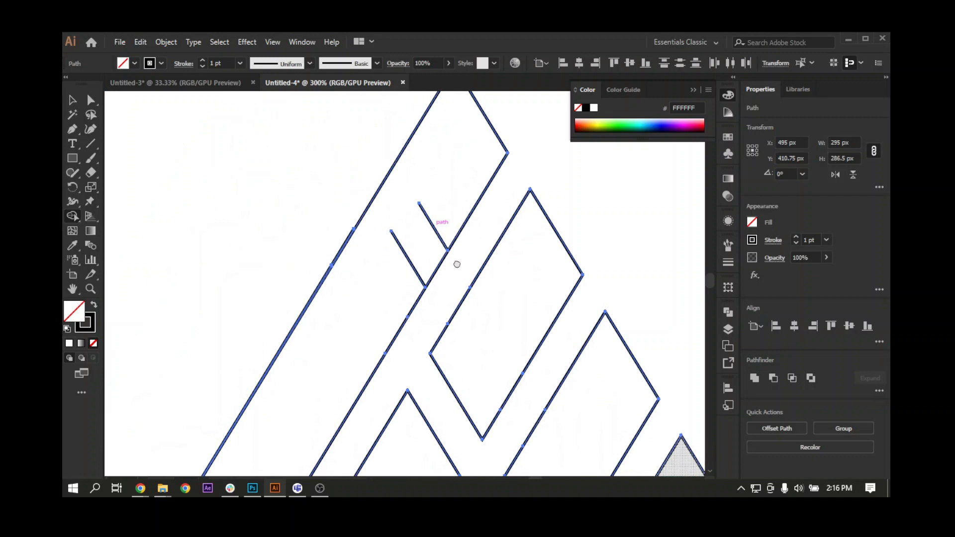
left_click_drag(442, 245, 496, 338)
key("ctrl+minus")
key("ctrl+minus")
key("ctrl+minus")
left_click_drag(328, 371, 342, 364)
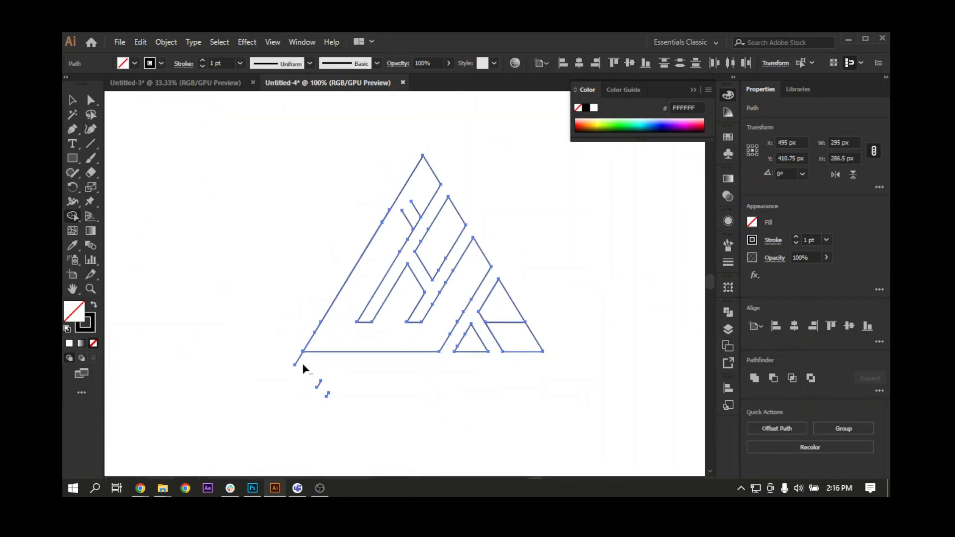
left_click(71, 101)
left_click_drag(320, 324, 323, 284)
left_click_drag(315, 335, 340, 379)
key("Delete")
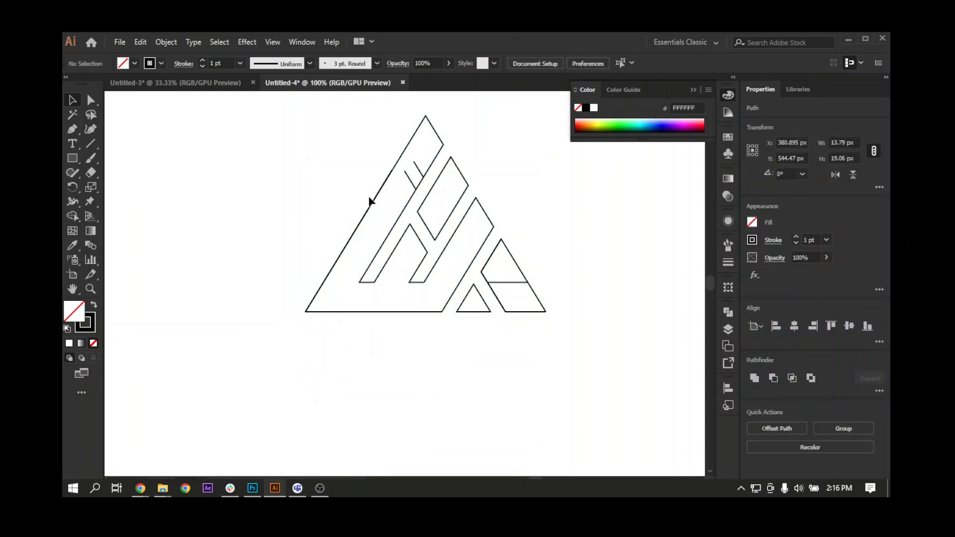
Delete the two short stray lines inside the left diagonal strip.
left_click(419, 173)
left_click(416, 186)
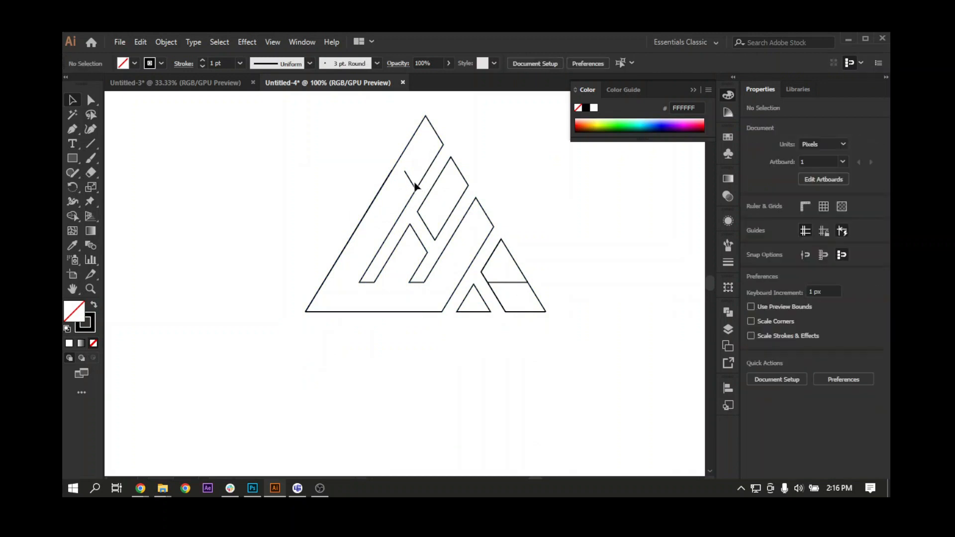
left_click(412, 183)
key("Delete")
Try moving the large outer shape aside to look for leftover segments beneath it.
left_click_drag(379, 190, 293, 197)
key("ctrl+z")
left_click(345, 209)
left_click_drag(372, 203, 245, 212)
key("ctrl+z")
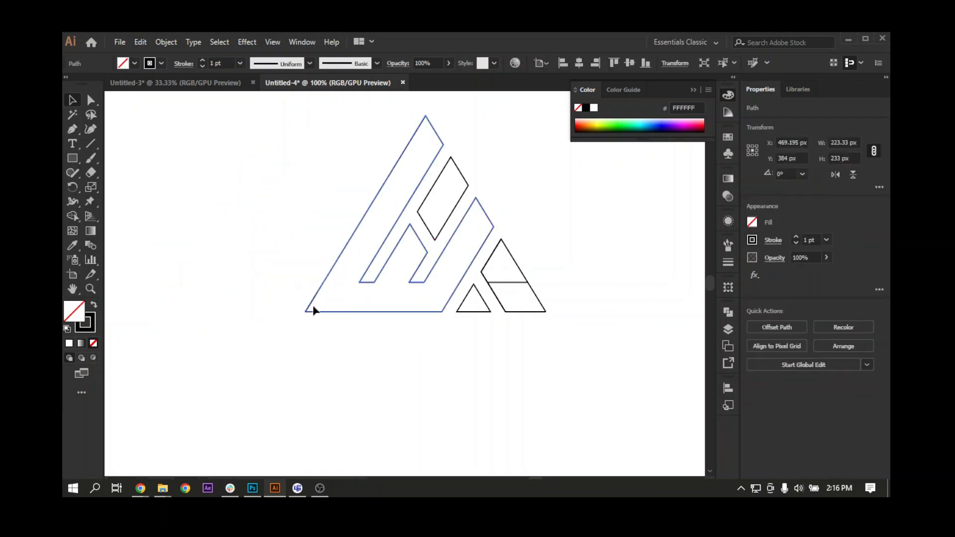
Remove the stray segment at the large shape's lower-left corner, checking with a trial move of the shape that is undone.
left_click(311, 302)
left_click(268, 305)
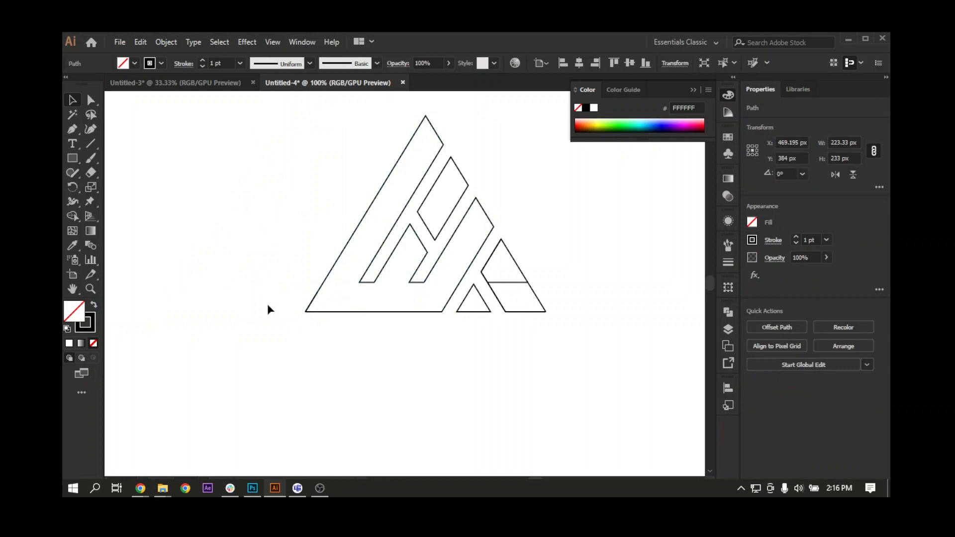
left_click(311, 301)
left_click_drag(308, 306, 250, 309)
key("ctrl+z")
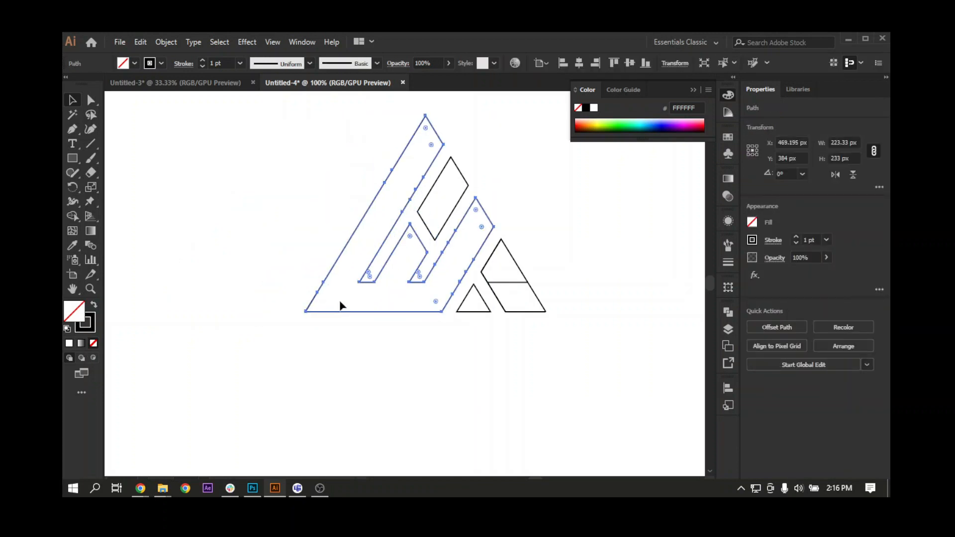
left_click(309, 316)
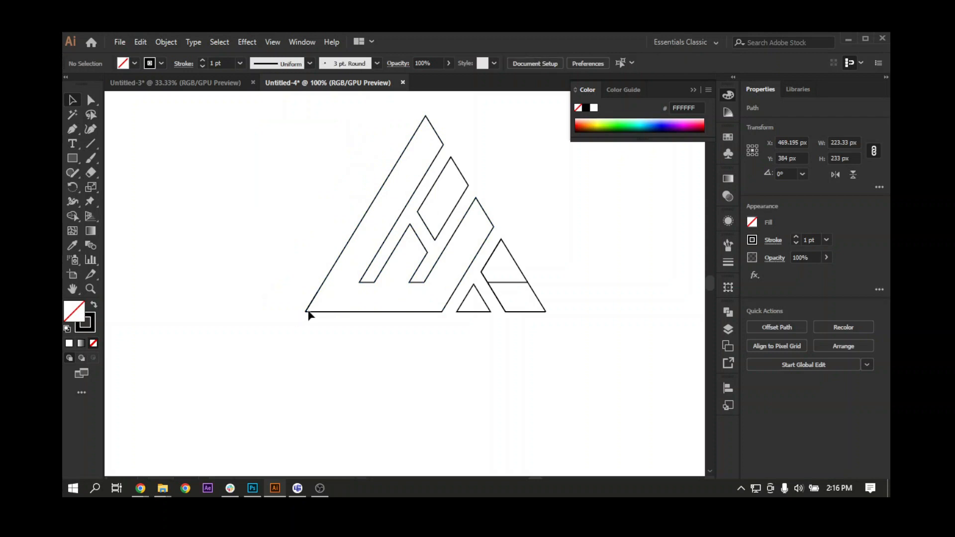
left_click(386, 328)
left_click_drag(331, 254, 258, 305)
key("ctrl+z")
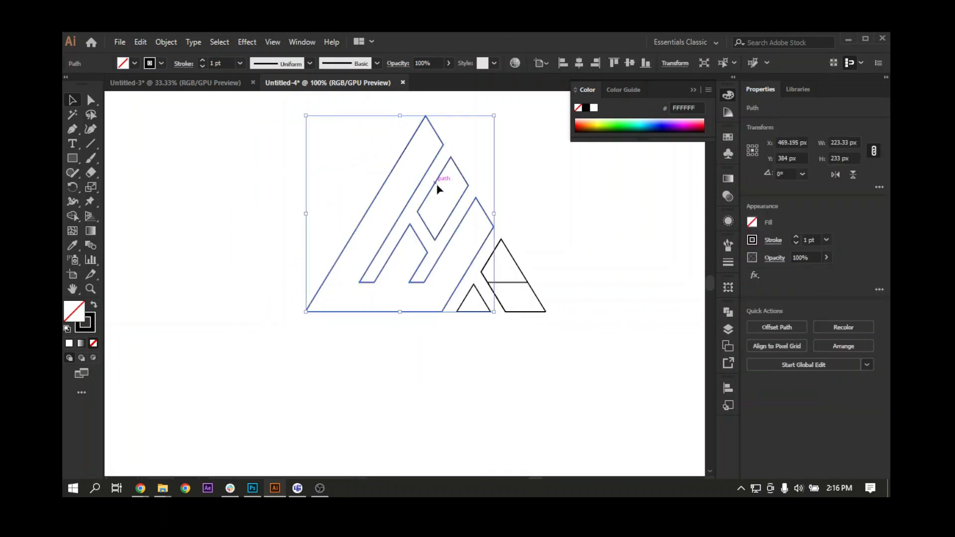
Try moving the large shape and the upper parallelogram aside together to look for leftover segments.
left_click(430, 194)
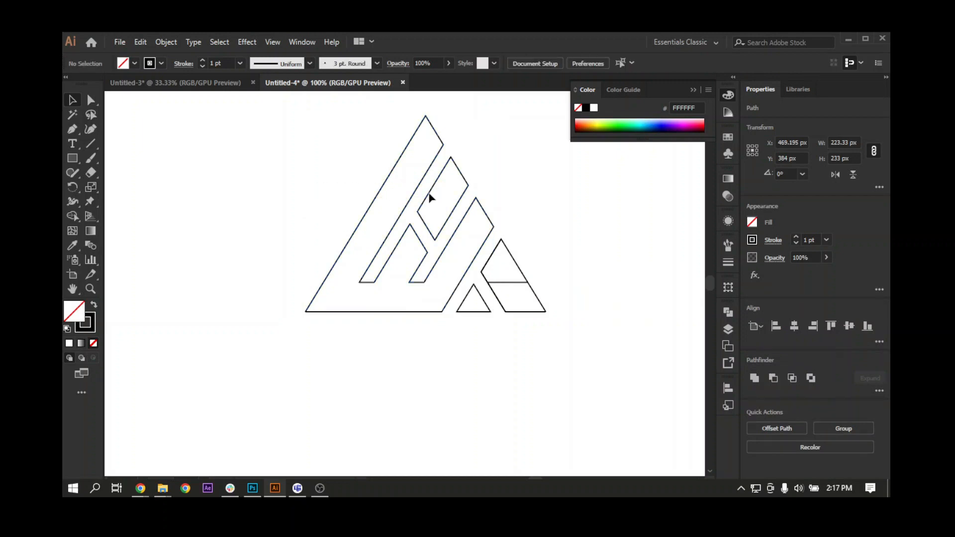
left_click(427, 197)
left_click(422, 187)
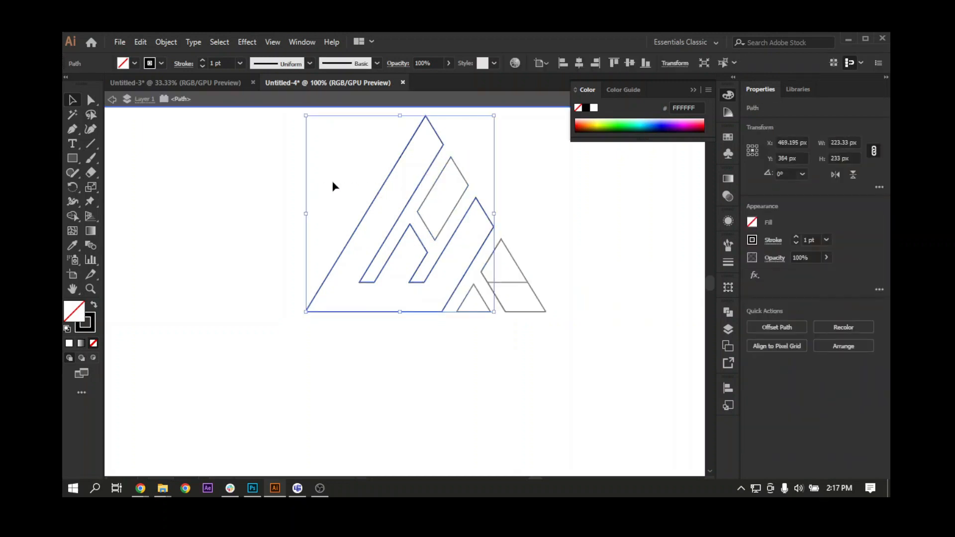
left_click(374, 198)
left_click(430, 194)
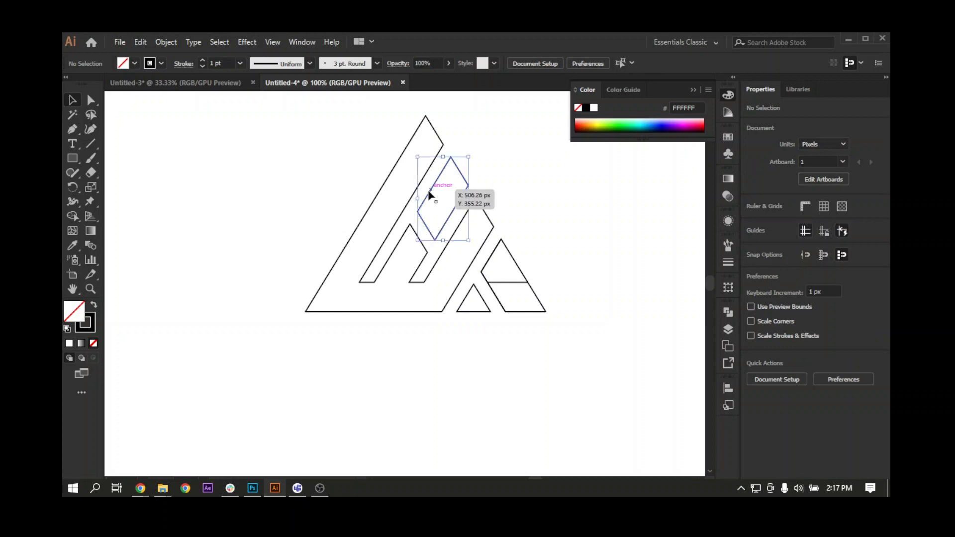
left_click(425, 187)
left_click_drag(426, 188, 303, 187)
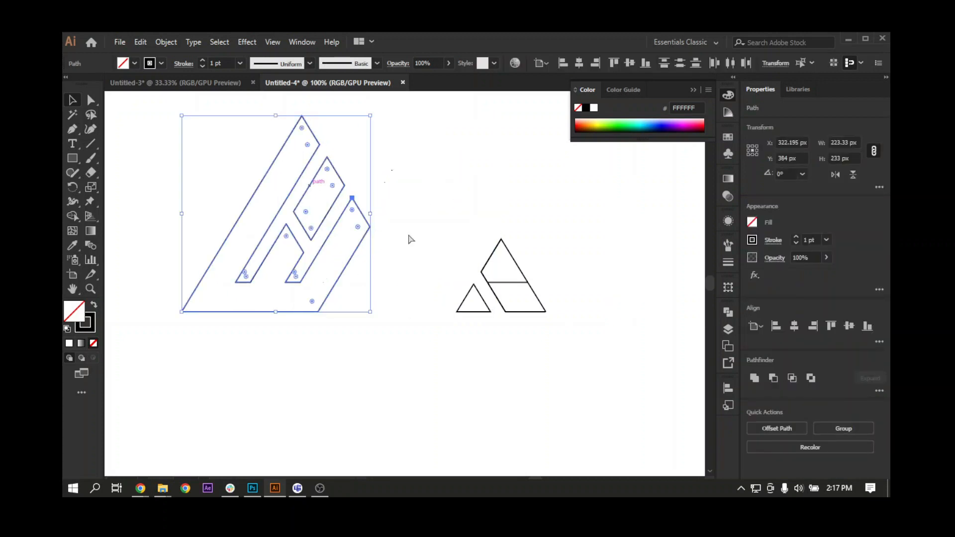
key("ctrl+z")
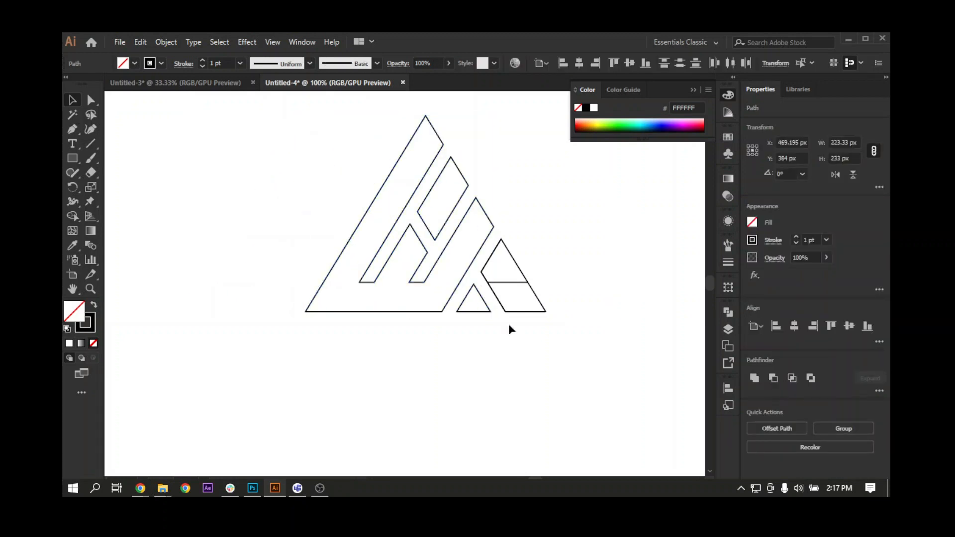
Delete the horizontal line crossing the lower-right shape and any leftover segments along its edges.
left_click(507, 283)
left_click_drag(506, 282, 566, 285)
key("Delete")
key("ctrl+z")
left_click(503, 363)
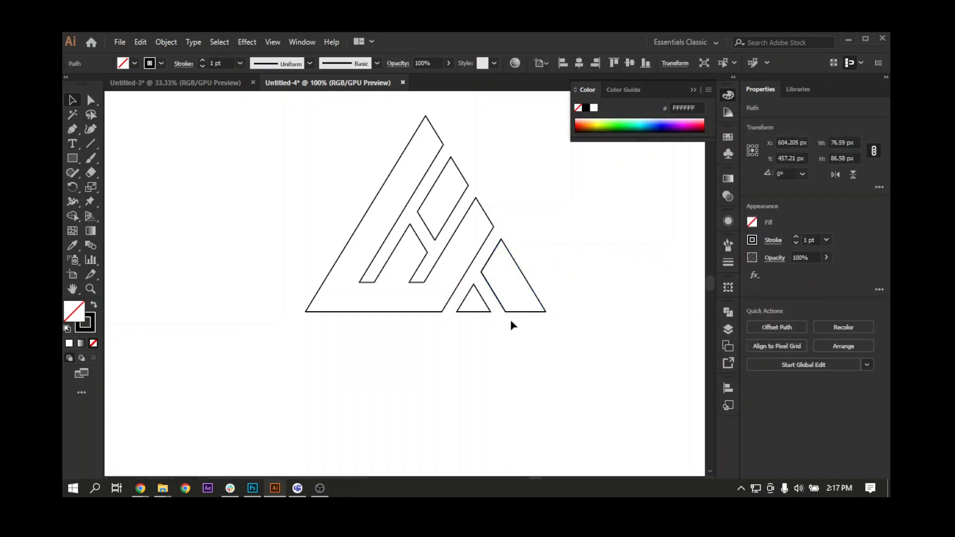
left_click(515, 314)
key("Delete")
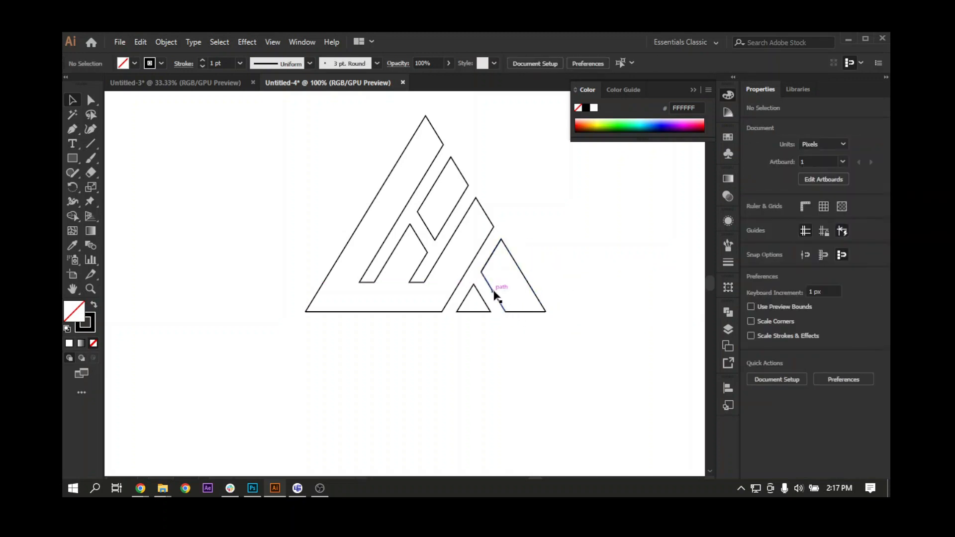
left_click(494, 294)
key("Delete")
Select all four logo shapes and group them in their original position.
mouse_move(508, 262)
left_mouse_down()
mouse_move(543, 273)
mouse_move(507, 266)
left_mouse_up()
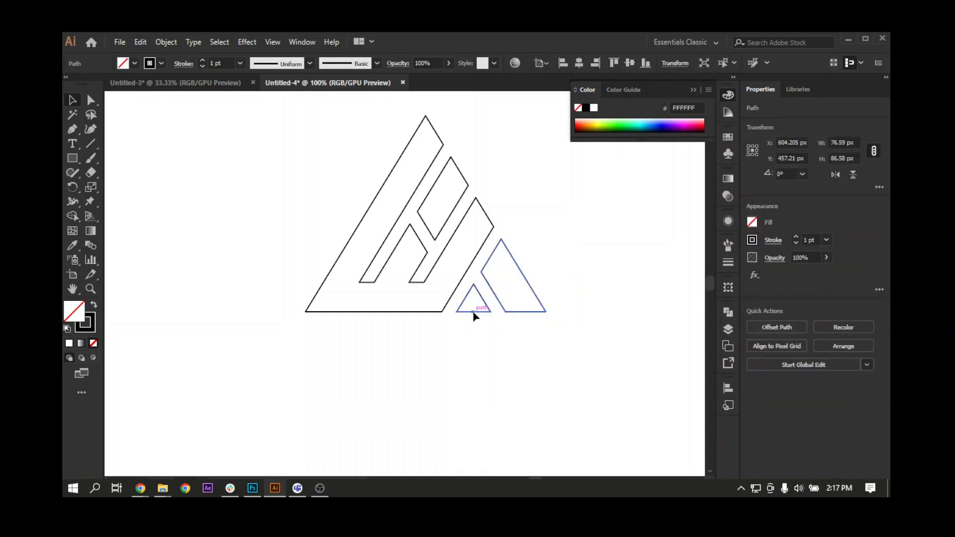
left_click(473, 312, "shift")
left_click(424, 258, "shift")
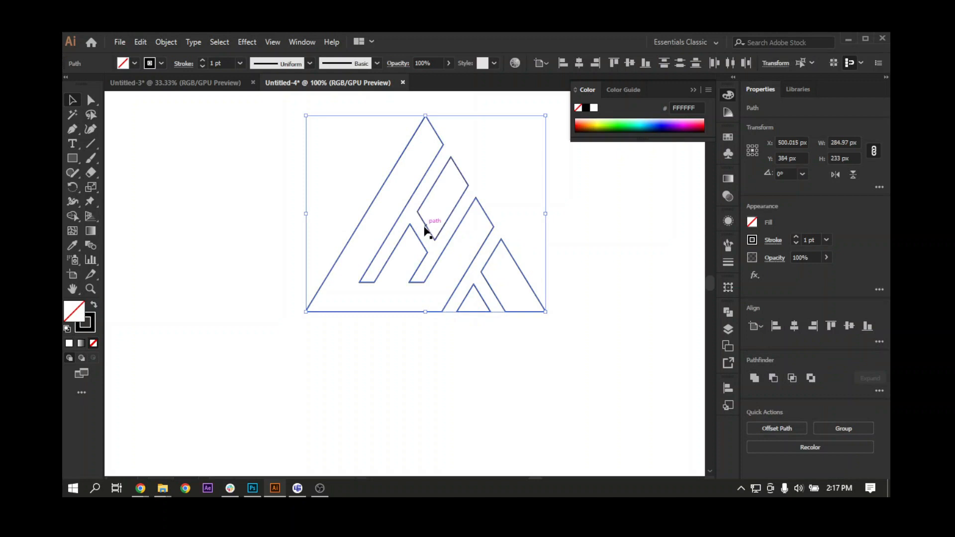
left_click_drag(431, 194, 286, 192)
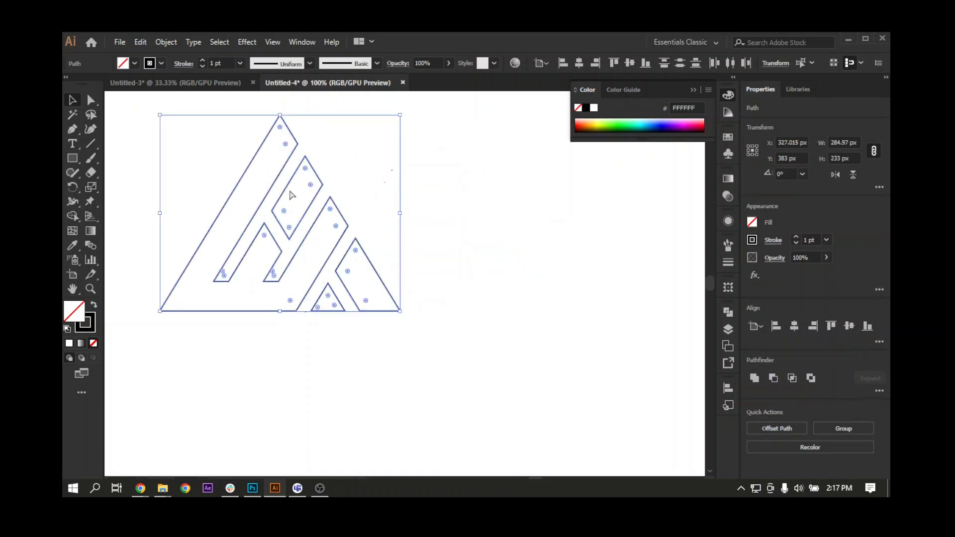
key("ctrl+z")
key("ctrl+g")
Swap the logo group's fill and stroke to give it a solid black fill with no stroke, and deselect it.
key("ctrl+minus")
key("ctrl+minus")
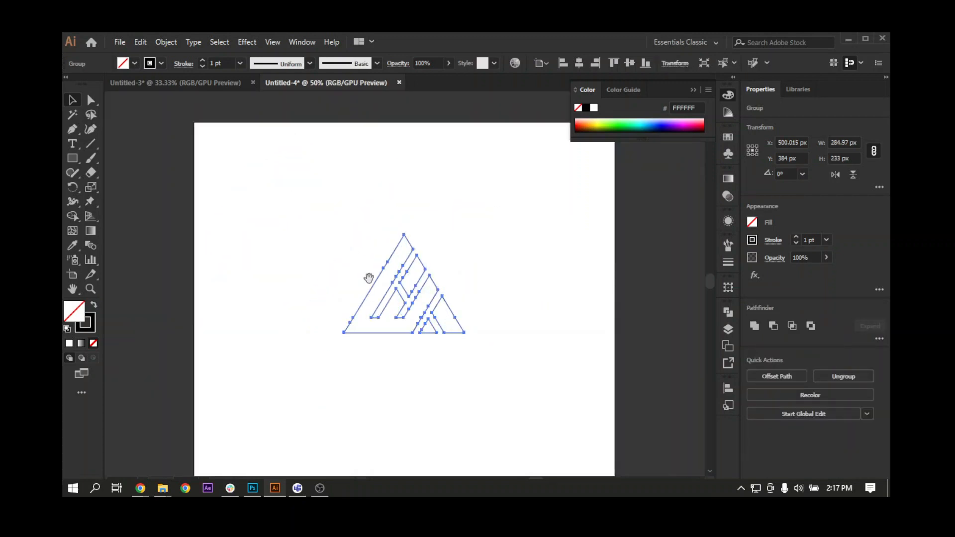
left_click_drag(368, 278, 287, 286)
left_click(94, 305)
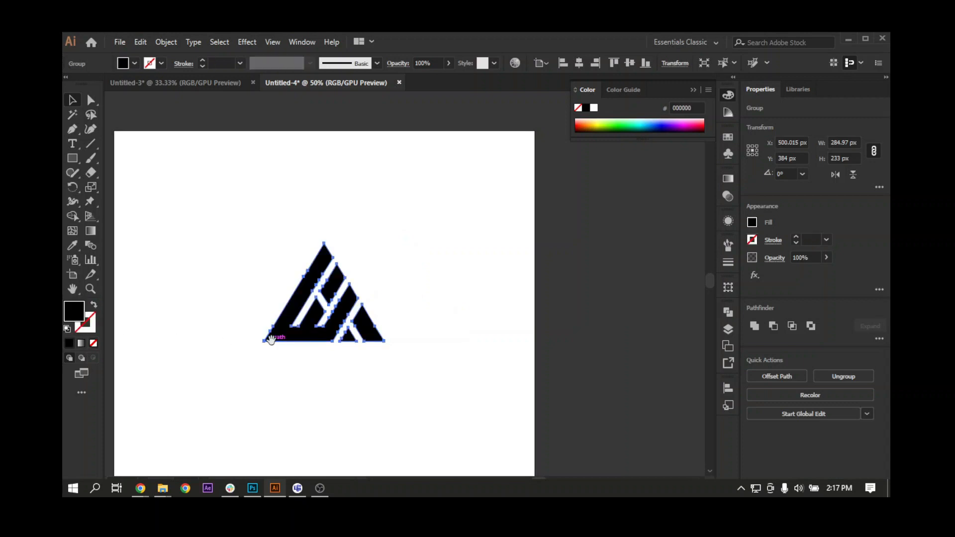
left_click(305, 378)
left_click_drag(265, 366, 285, 384)
key("ctrl+minus")
key("ctrl+minus")
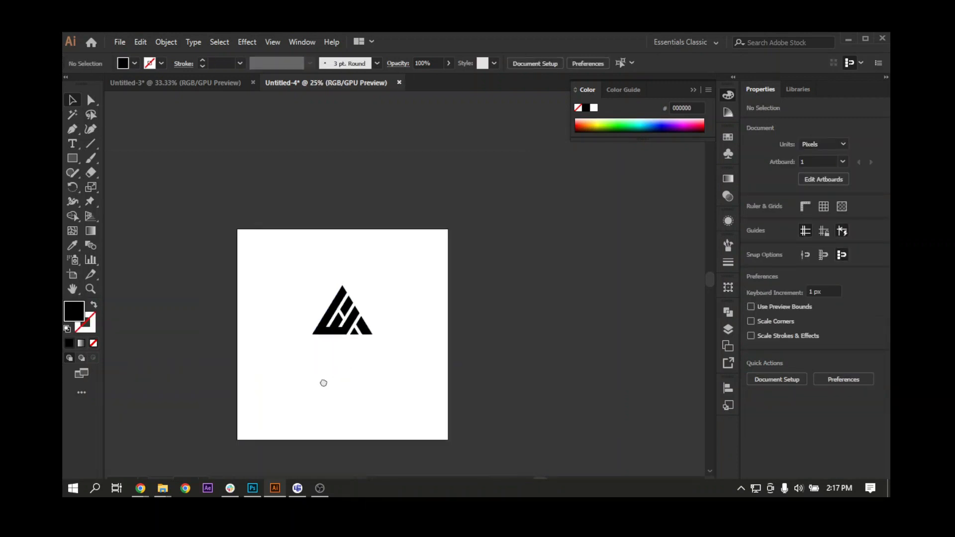
Centre the logo group vertically on the artboard and scale it up proportionally about its centre to about 448 × 366 px.
left_click(346, 330)
key("ctrl+plus")
key("ctrl+plus")
left_click_drag(363, 348, 336, 346)
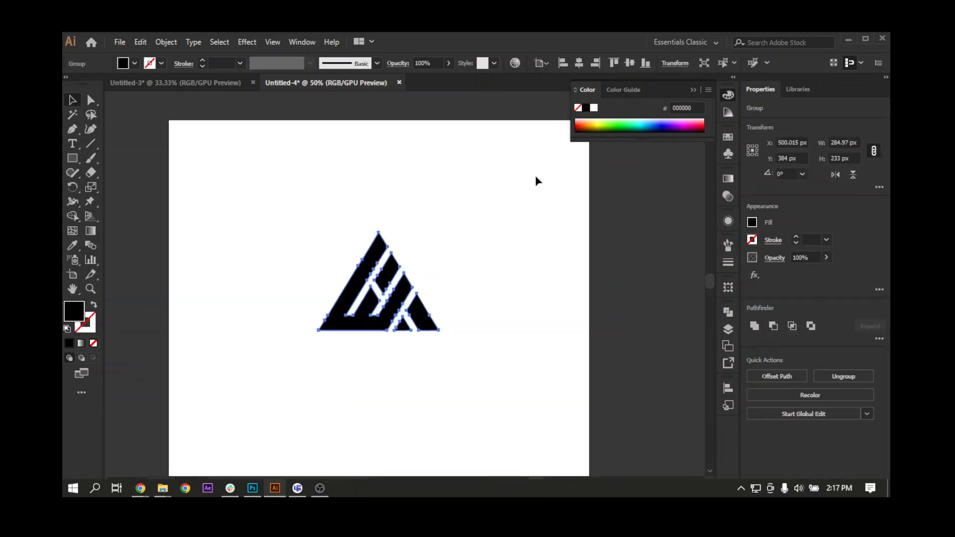
left_click(630, 62)
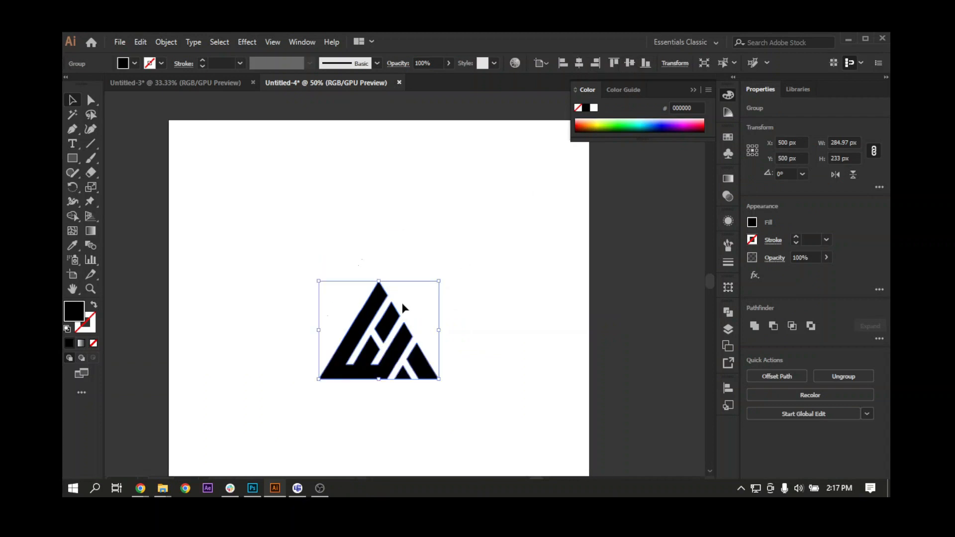
left_click_drag(439, 283, 473, 253)
left_click(353, 403)
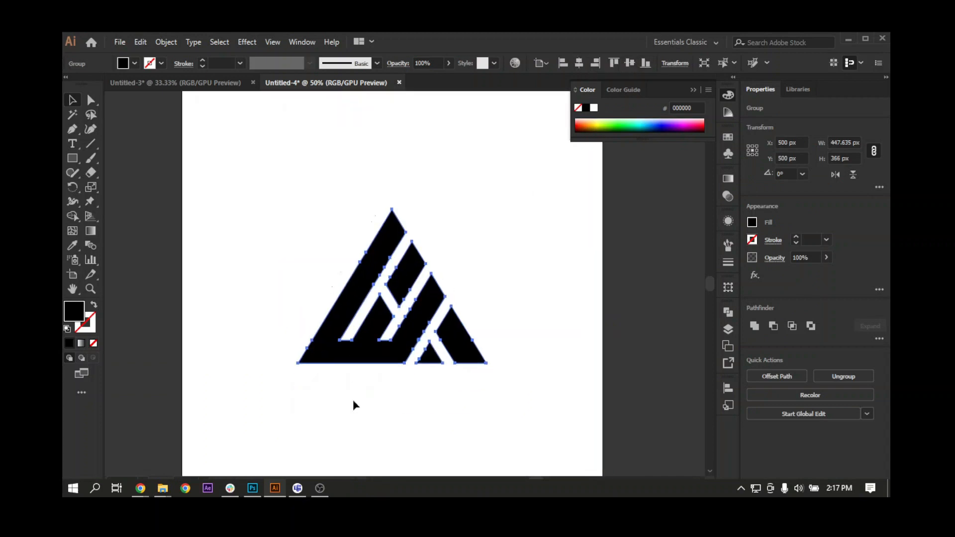
Place a line of point text below the logo's lower-left corner and set its font to Poppins Light.
key("ctrl+plus")
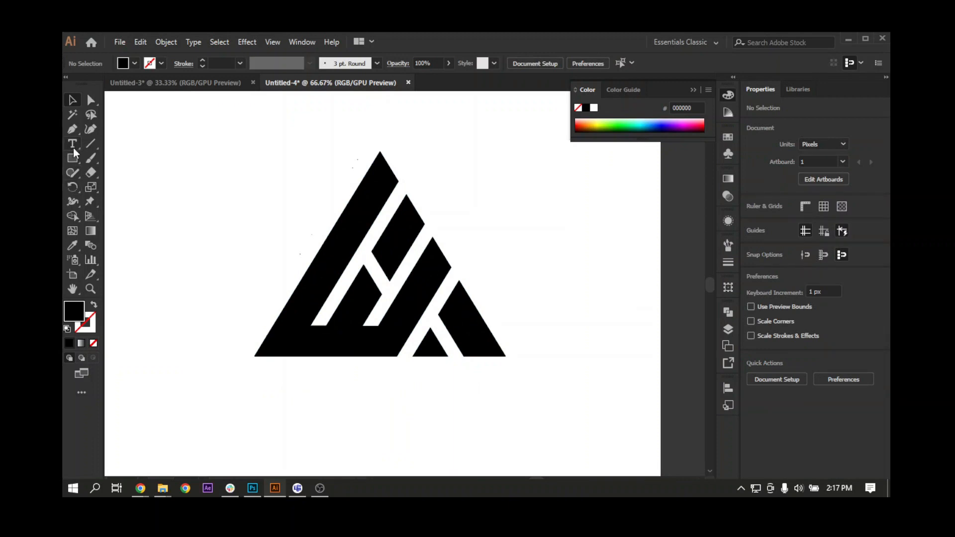
left_click(73, 145)
left_click(241, 409)
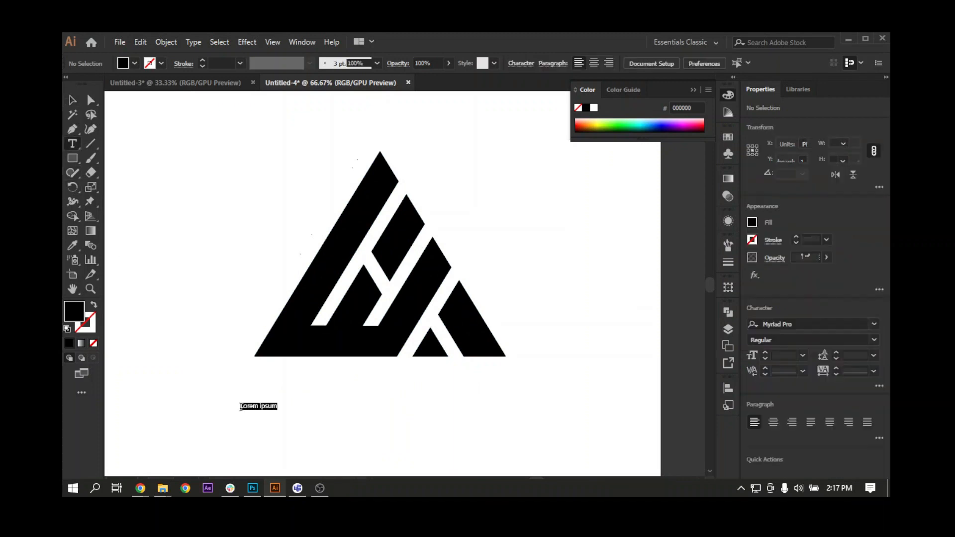
key("ctrl+plus")
key("ctrl+plus")
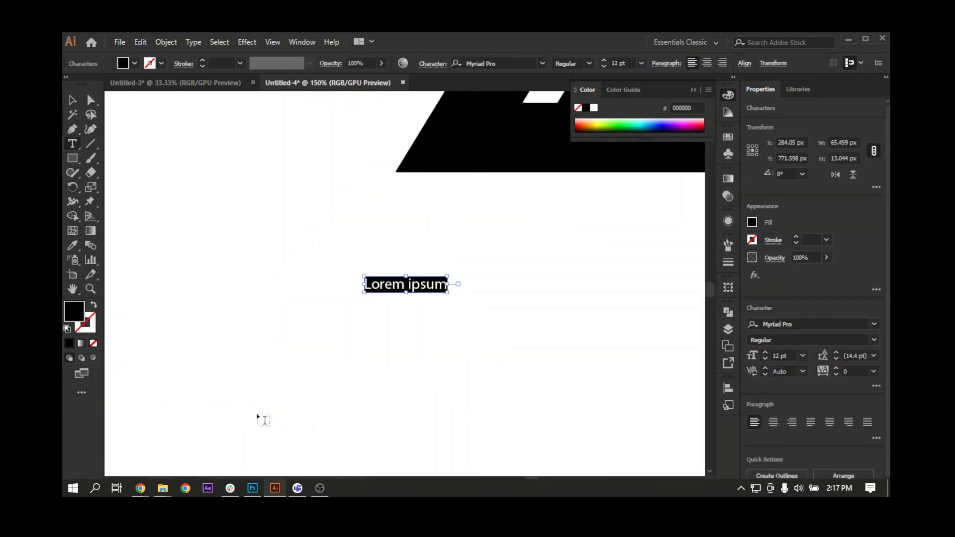
left_click(509, 61)
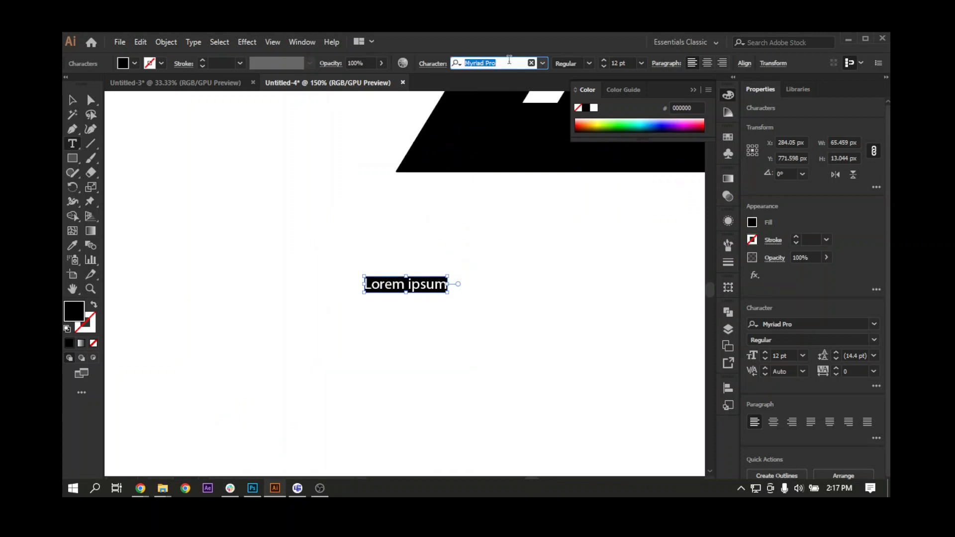
type("pappi")
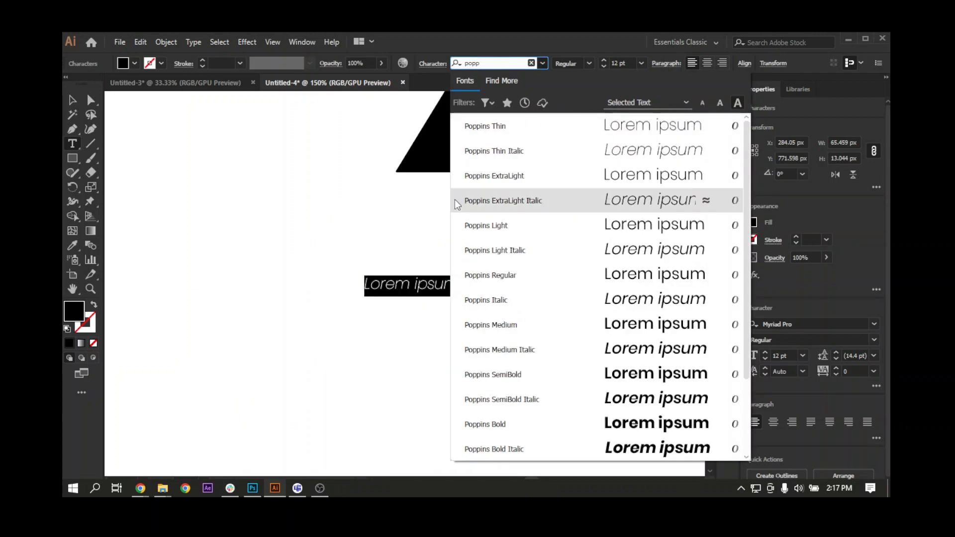
left_click(489, 230)
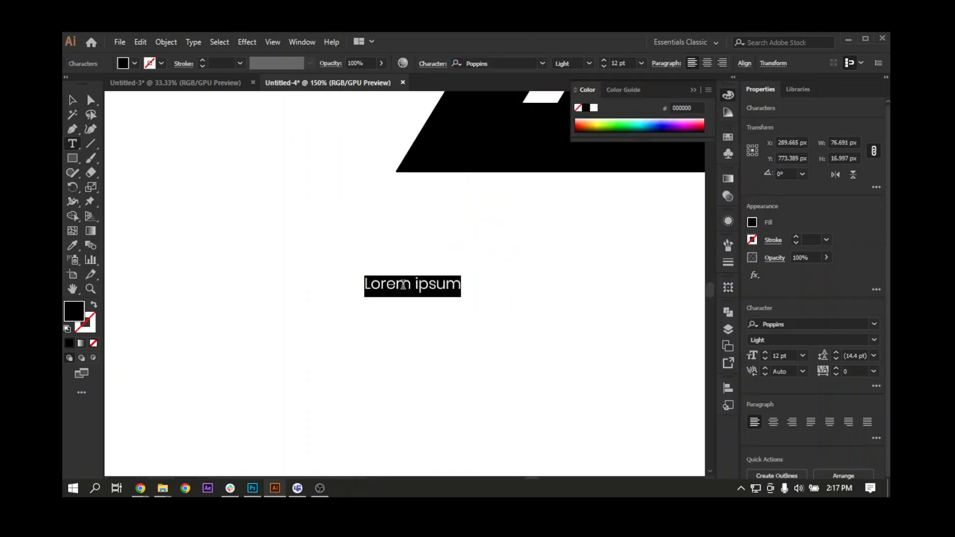
Replace the placeholder text with COMPANY ARROW and finish text editing.
type("co")
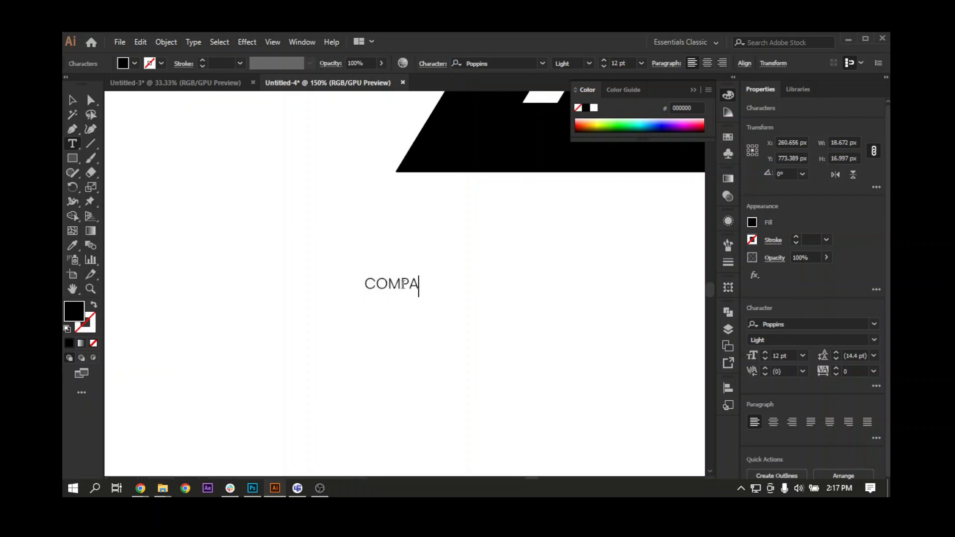
type("MPANY ARROW")
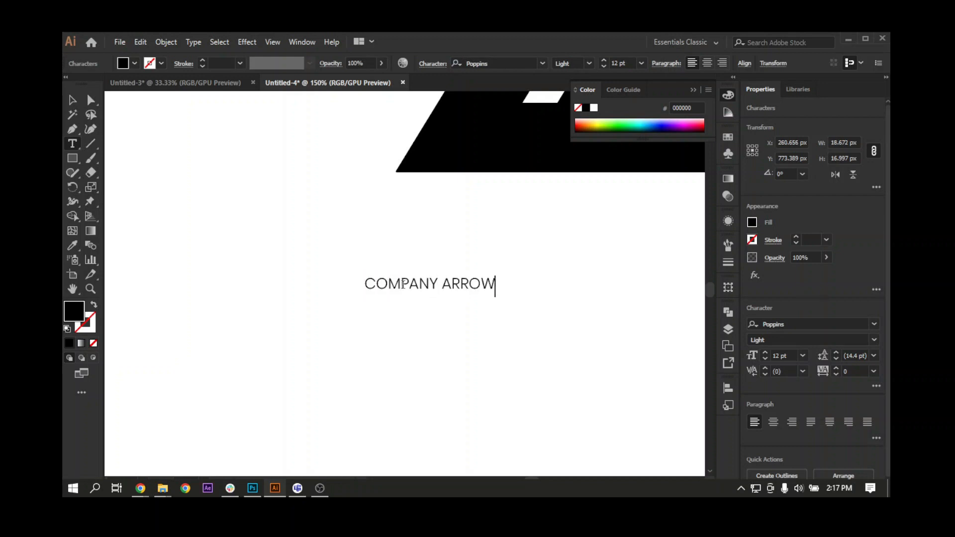
key("Escape")
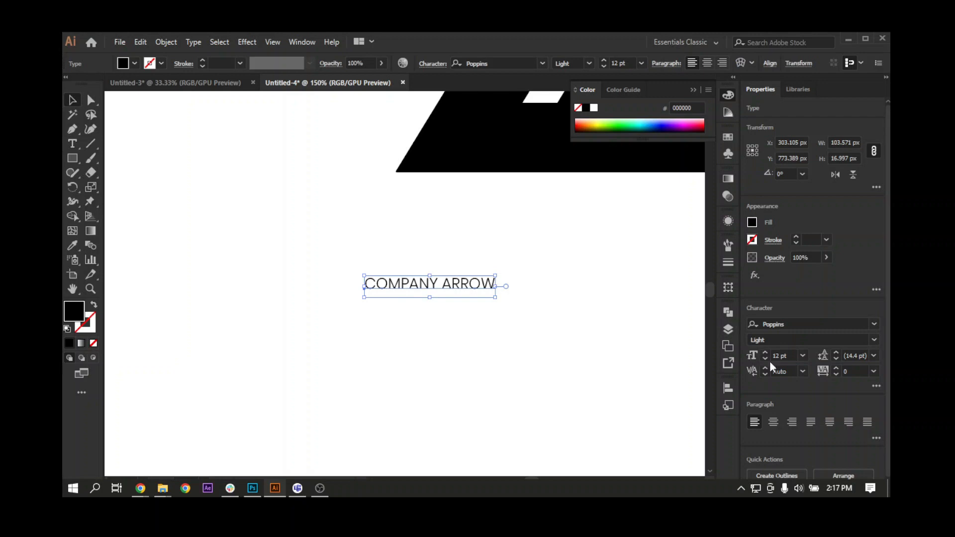
Enlarge the COMPANY ARROW text to 29 pt and centre it horizontally on the artboard.
left_click(765, 352)
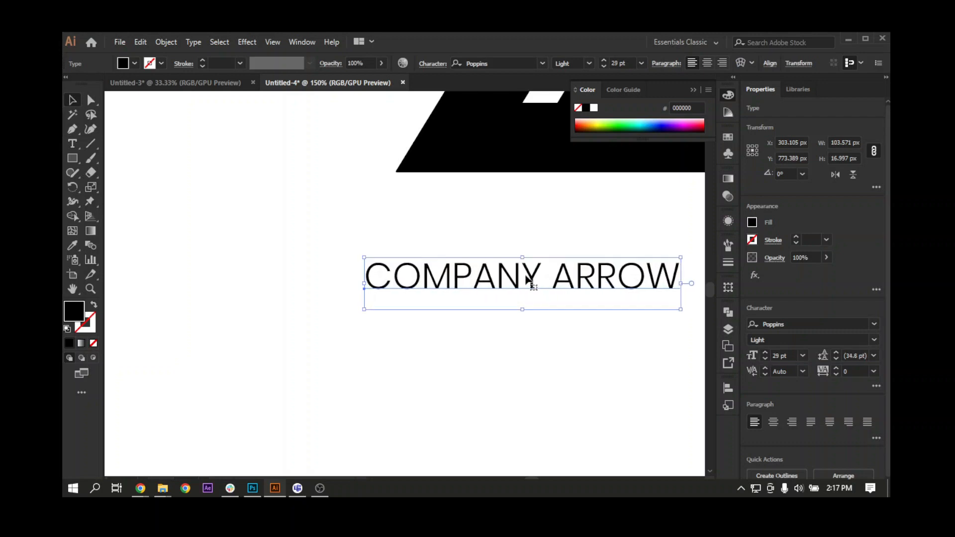
left_click_drag(522, 273, 367, 279)
left_click(775, 65)
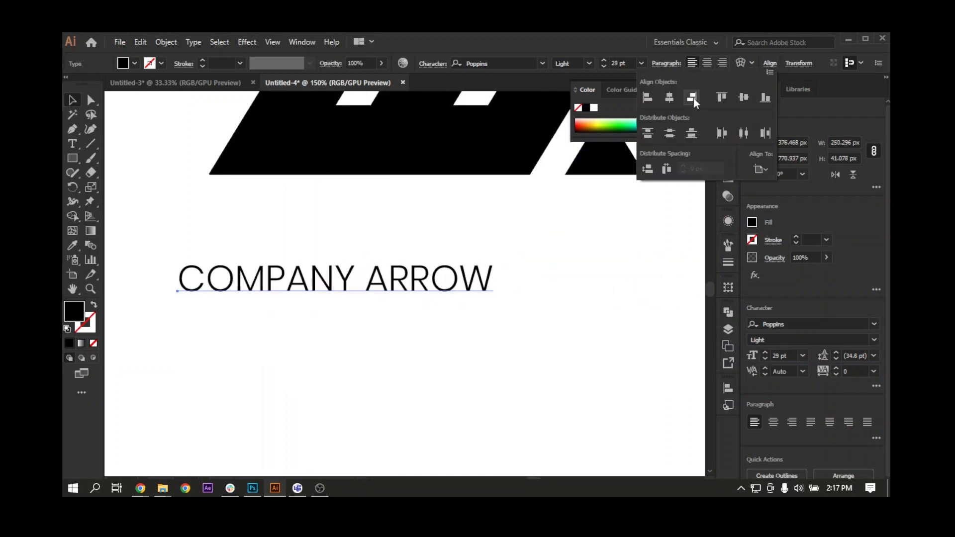
left_click(669, 98)
key("ctrl+minus")
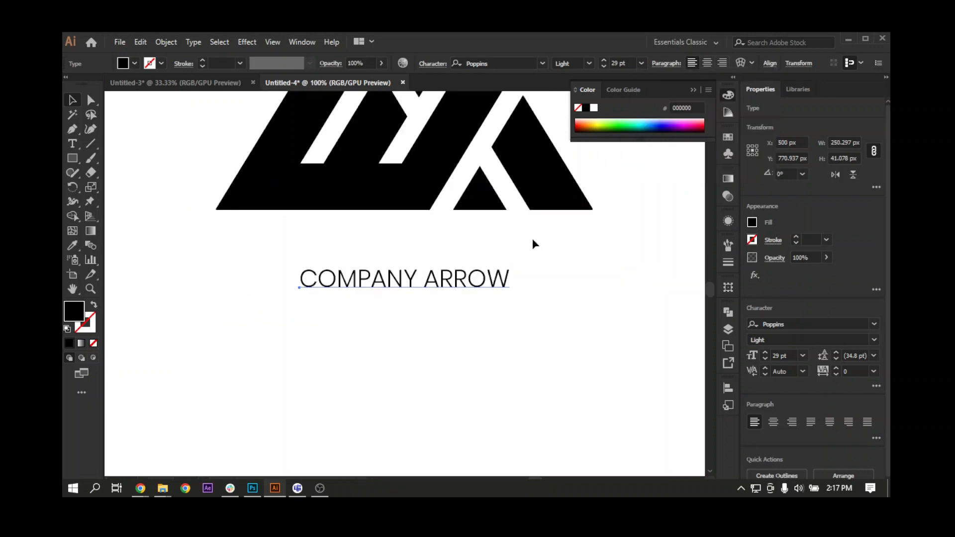
left_click_drag(532, 238, 417, 356)
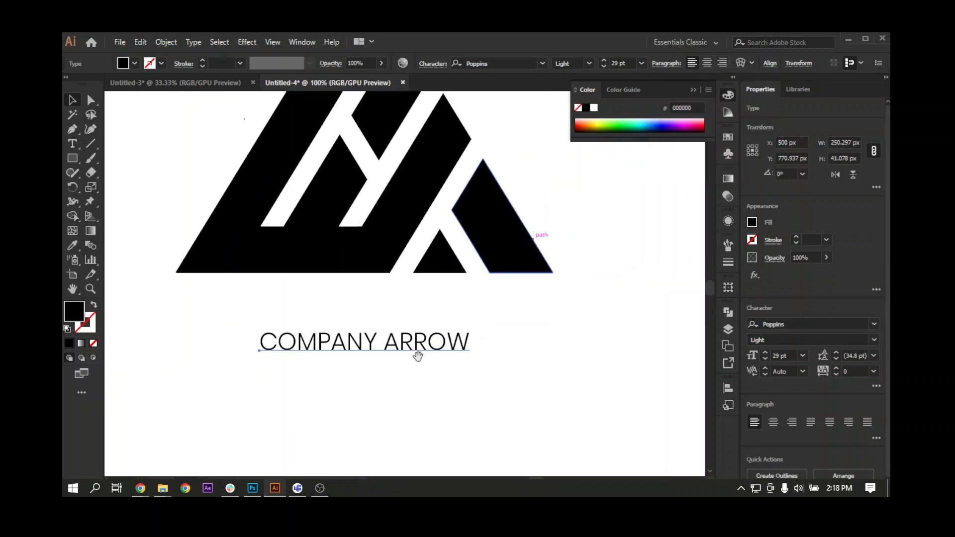
Set the COMPANY ARROW text size to 60 pt and centre it horizontally on the artboard.
left_click(777, 354)
type("60")
key("Return")
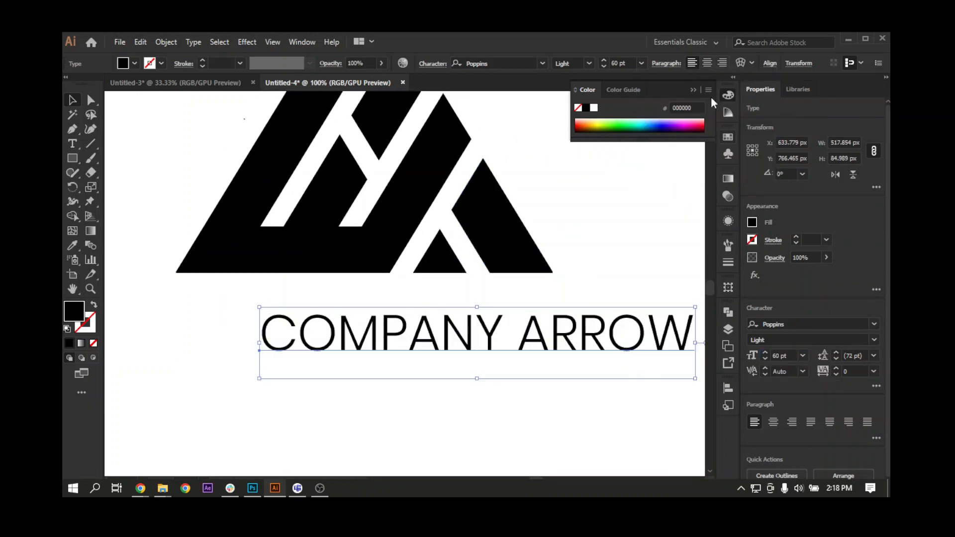
left_click(768, 63)
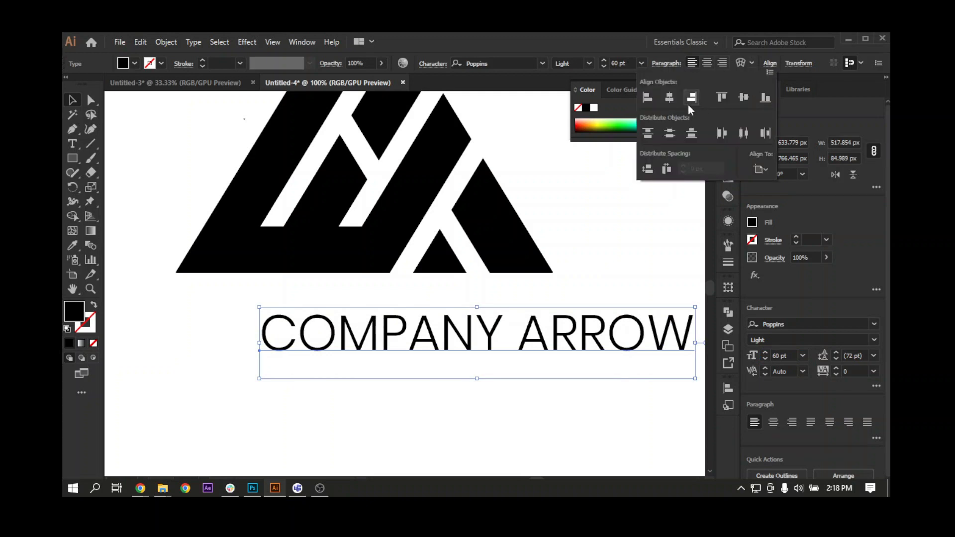
left_click(669, 97)
Move the COMPANY ARROW text straight up about 30 px so it sits just beneath the logo.
left_click(467, 346)
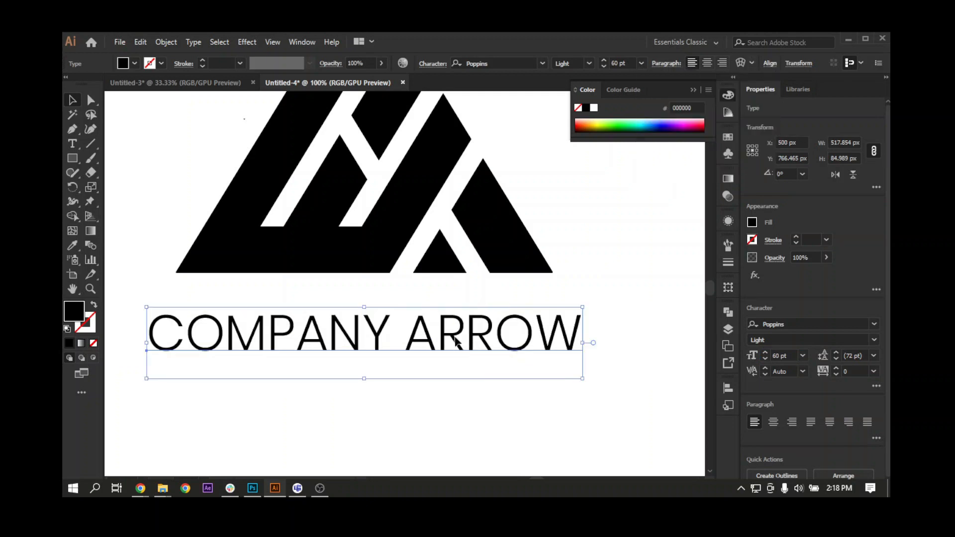
left_click_drag(457, 333, 456, 318)
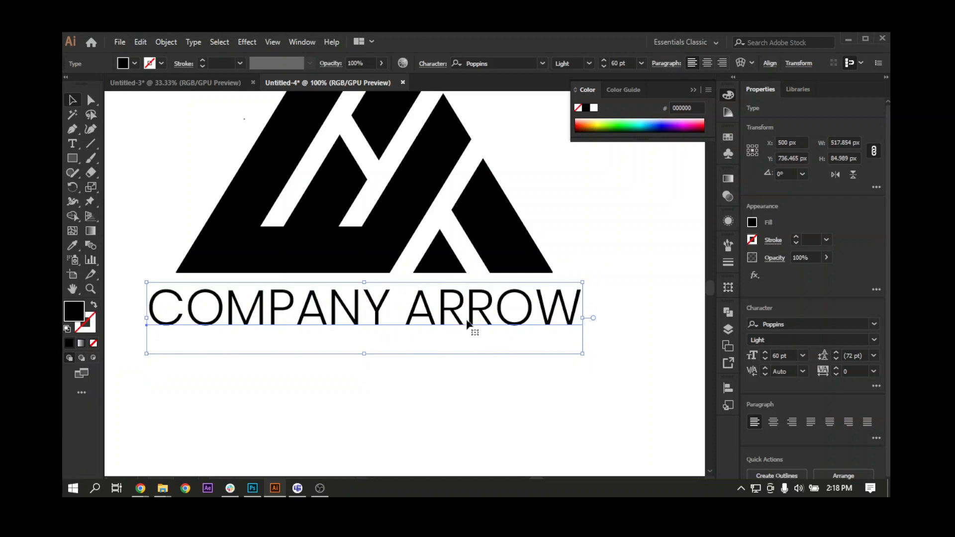
key("space")
left_click_drag(416, 316, 423, 327)
Tighten the tracking of the COMPANY ARROW text to -66.
left_click(860, 372)
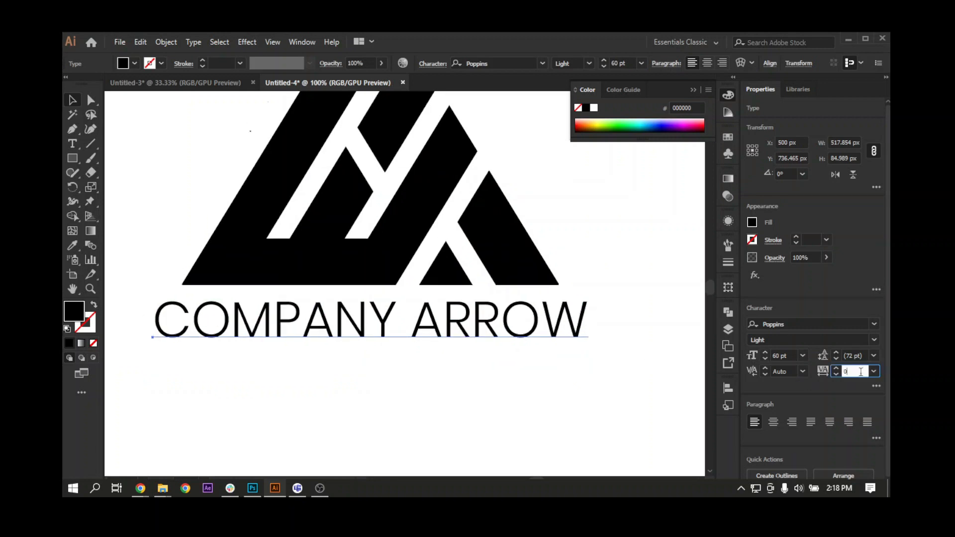
key("Down")
key("Down")
key("Down")
key("Down")
key("Down")
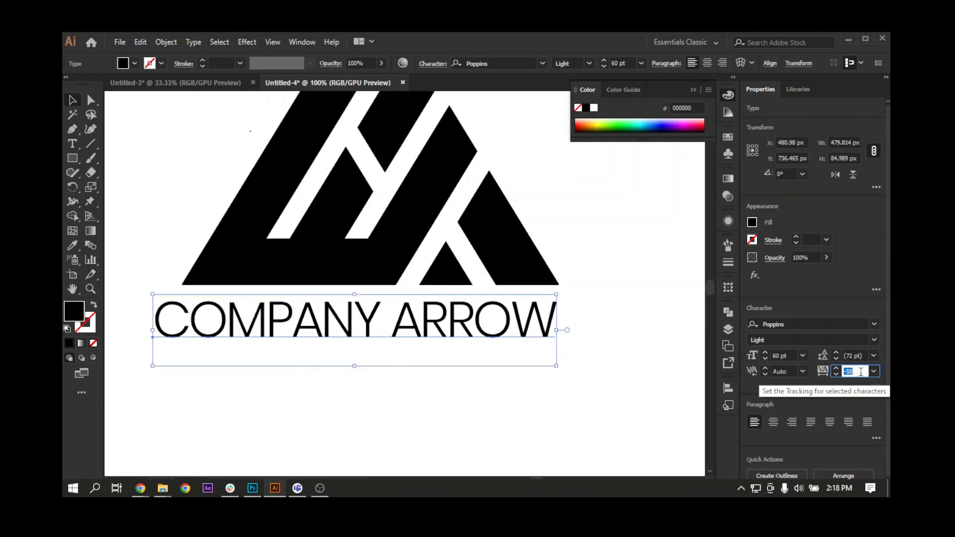
key("Down")
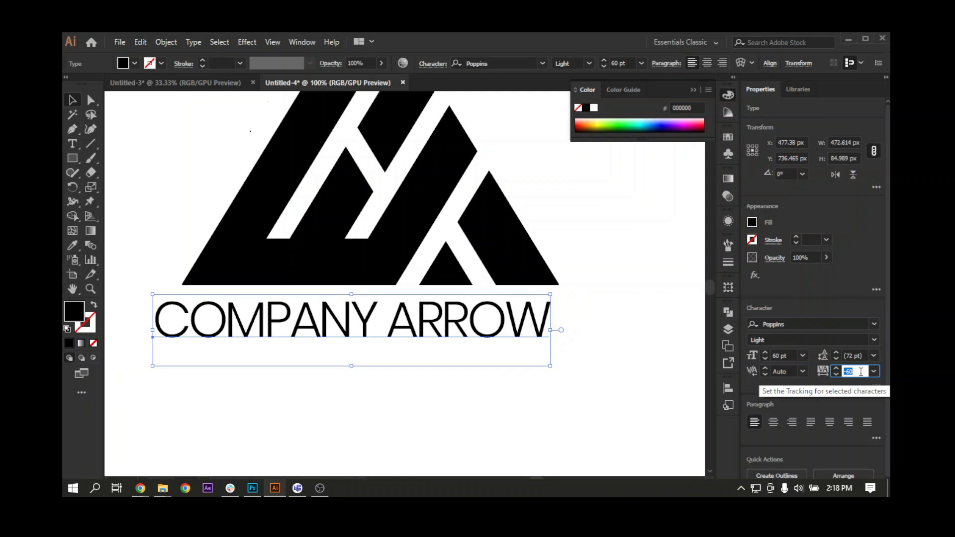
key("Down")
key("Down")
key("Down")
key("Down")
key("Down")
key("Down")
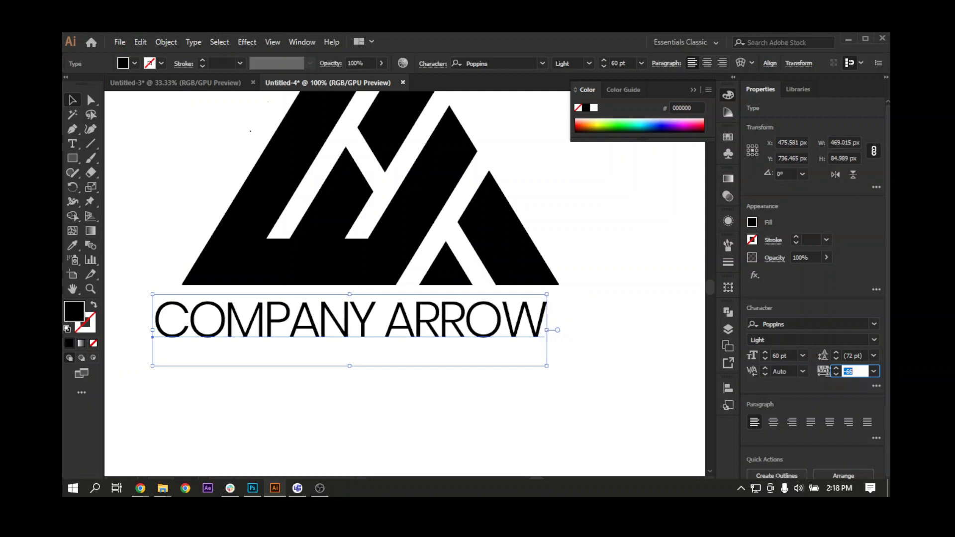
Increase the COMPANY ARROW text to 64 pt and align it with the logo on their horizontal centres.
left_click(765, 352)
left_click(765, 352)
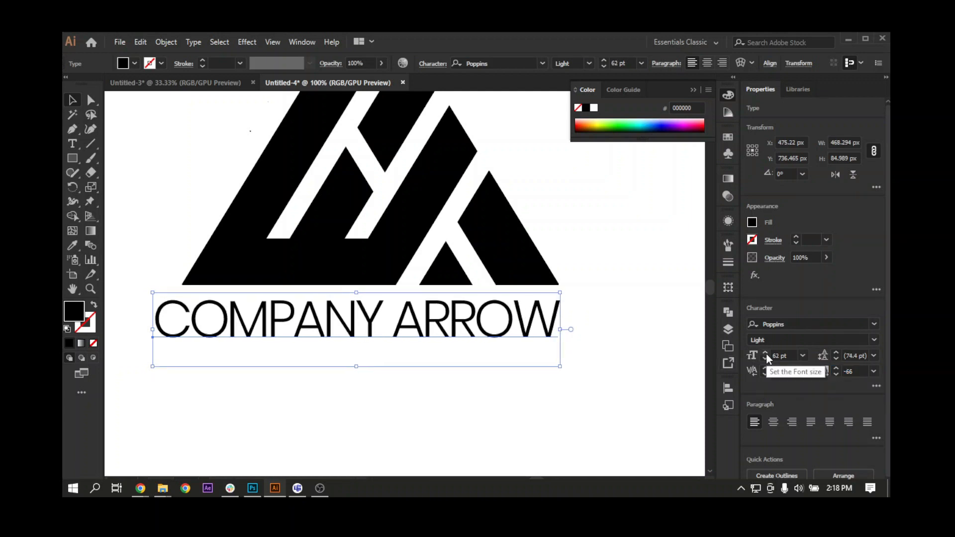
left_click(765, 352)
left_click(765, 353)
left_click_drag(339, 408, 485, 201)
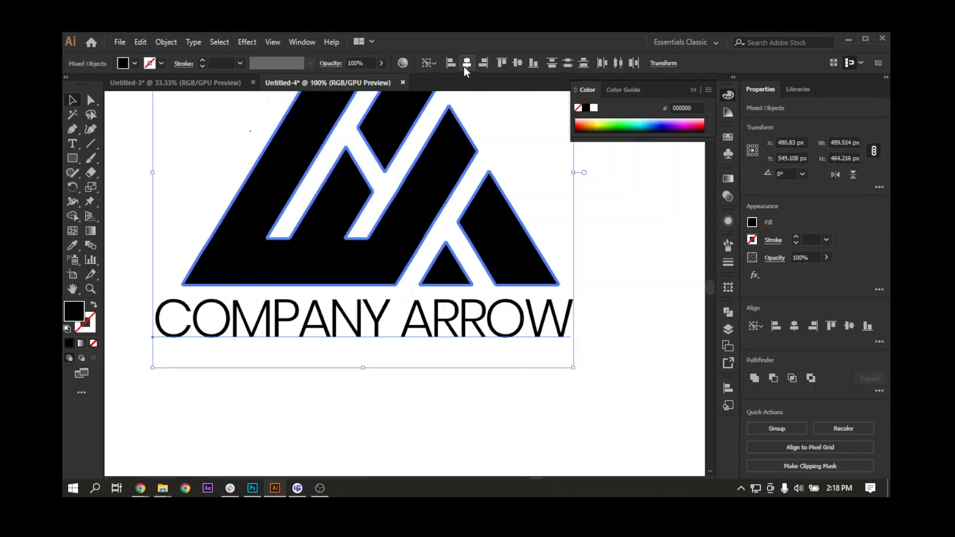
left_click(466, 63)
left_click(413, 381)
Change the font style of the word COMPANY to SemiBold.
left_click(393, 332)
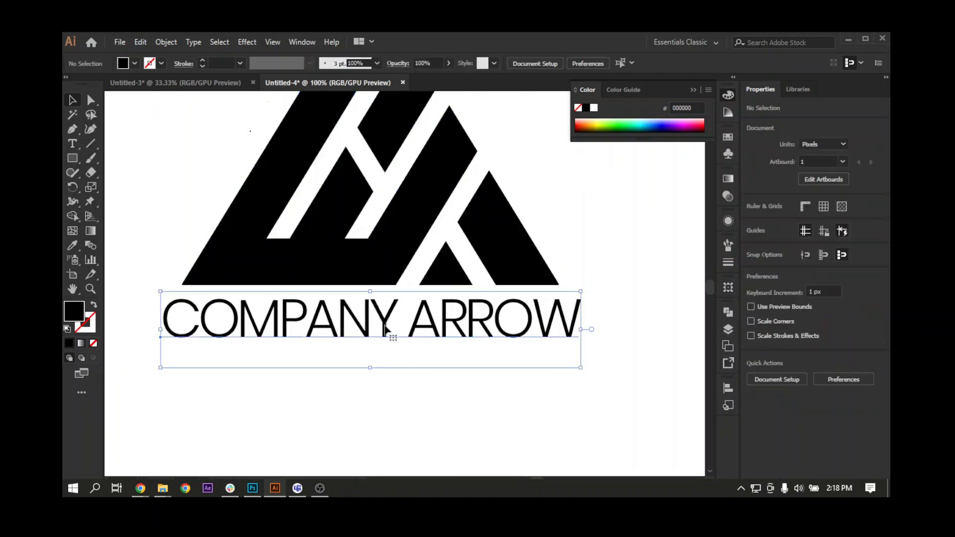
double_click(393, 315)
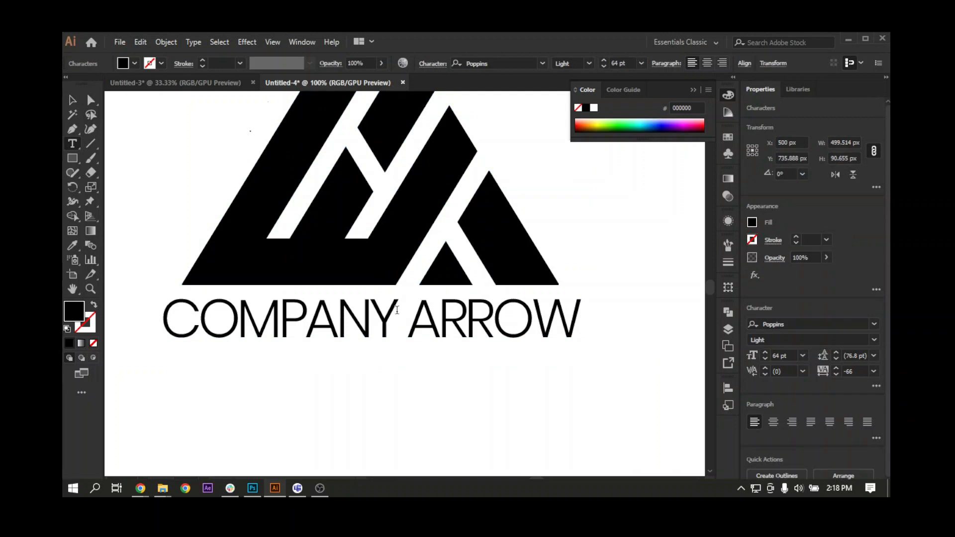
key("shift+Left")
key("shift+Left")
key("shift+Left")
key("shift+Left")
key("shift+Left")
key("shift+Left")
key("shift+Left")
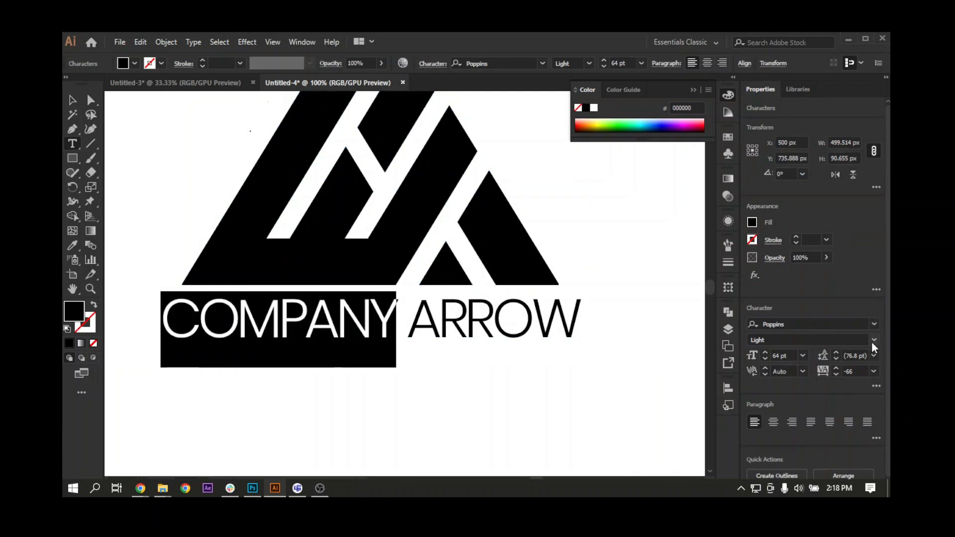
left_click(872, 342)
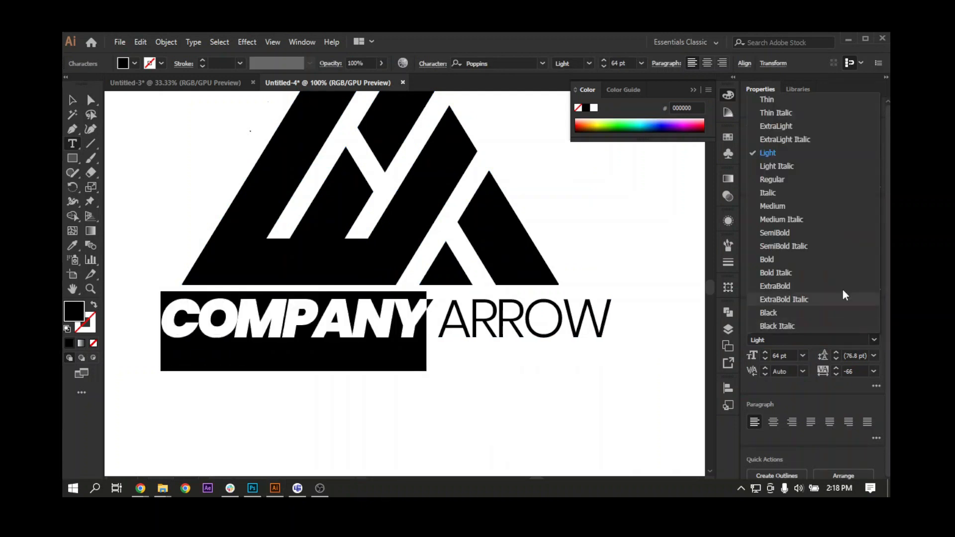
left_click(771, 231)
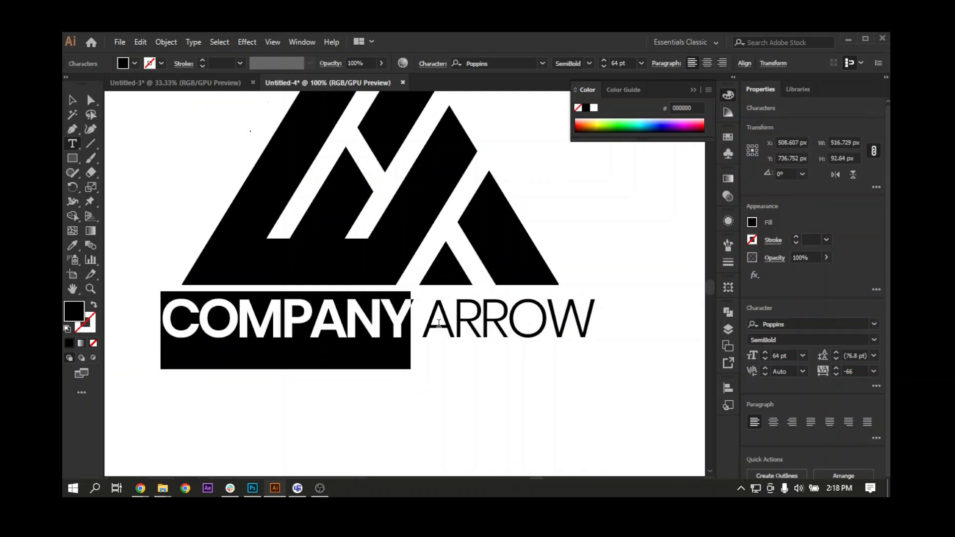
Change the font style of the word ARROW to ExtraLight, then leave text editing and deselect the text.
left_click_drag(423, 320, 612, 315)
left_click(874, 341)
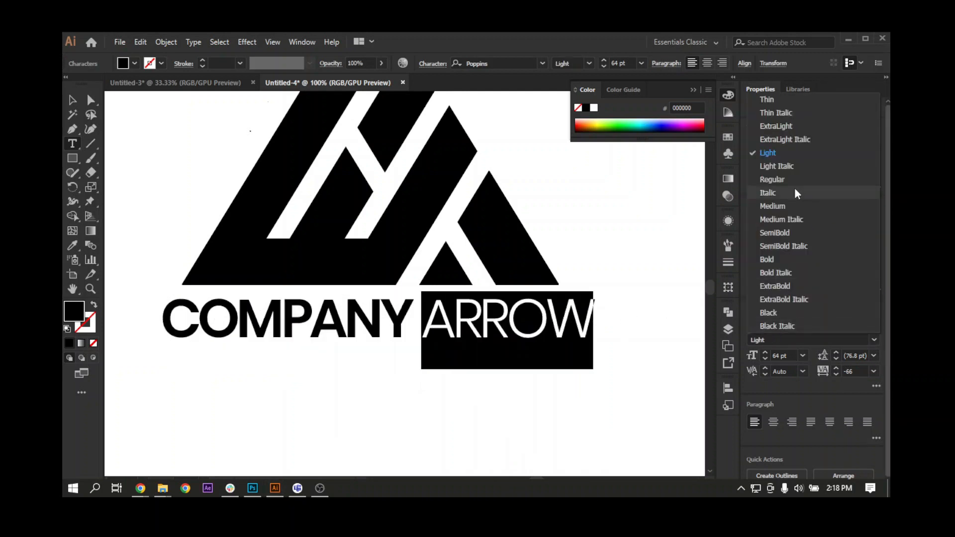
left_click(775, 129)
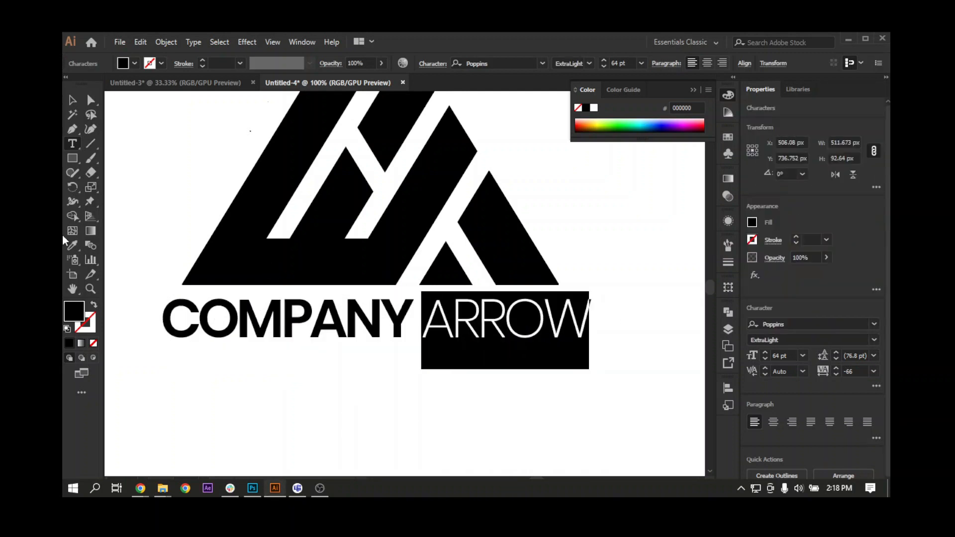
left_click(73, 99)
left_click(131, 165)
Select the logo and text and centre both horizontally on the artboard.
key("ctrl+0")
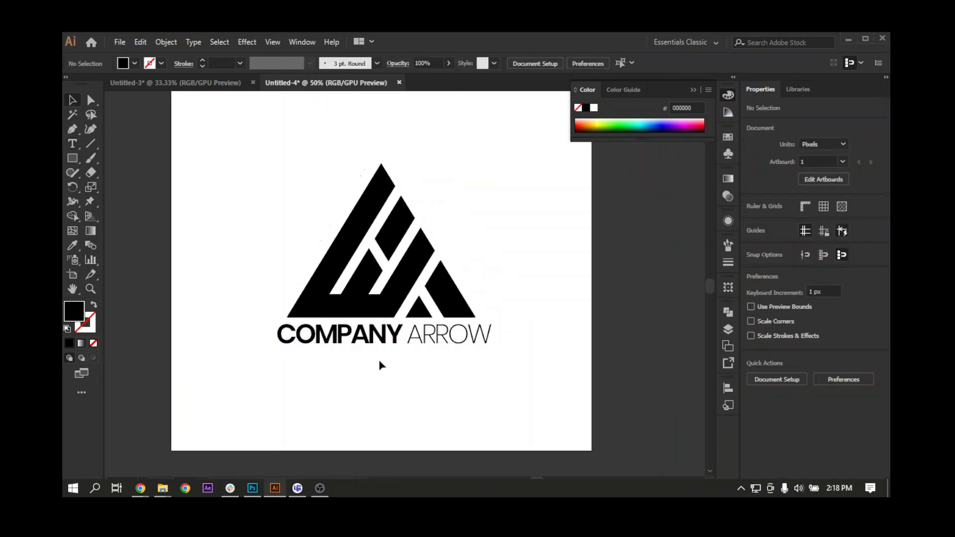
key("ctrl+a")
left_click(466, 64)
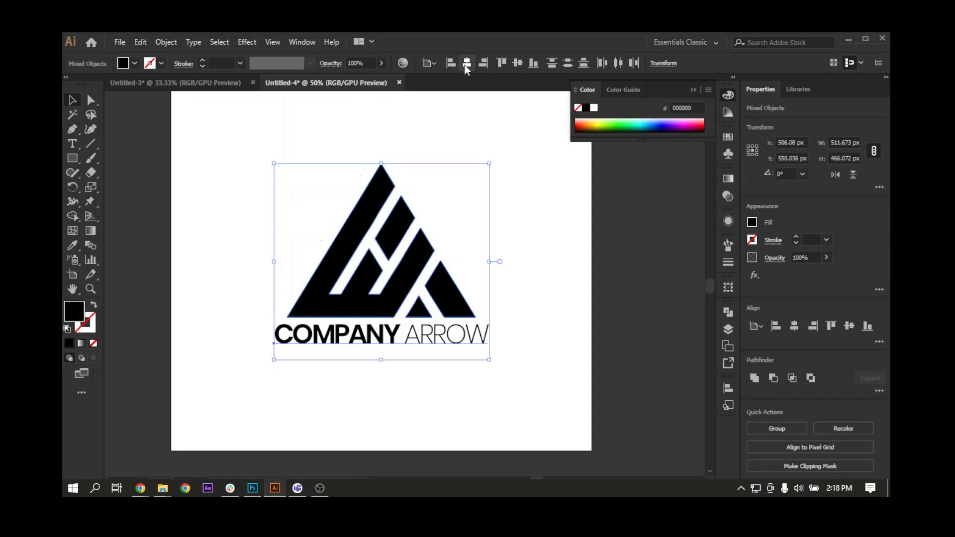
Group the logo mark with the COMPANY ARROW text and centre the group vertically on the artboard.
left_click(380, 386)
key("ctrl+minus")
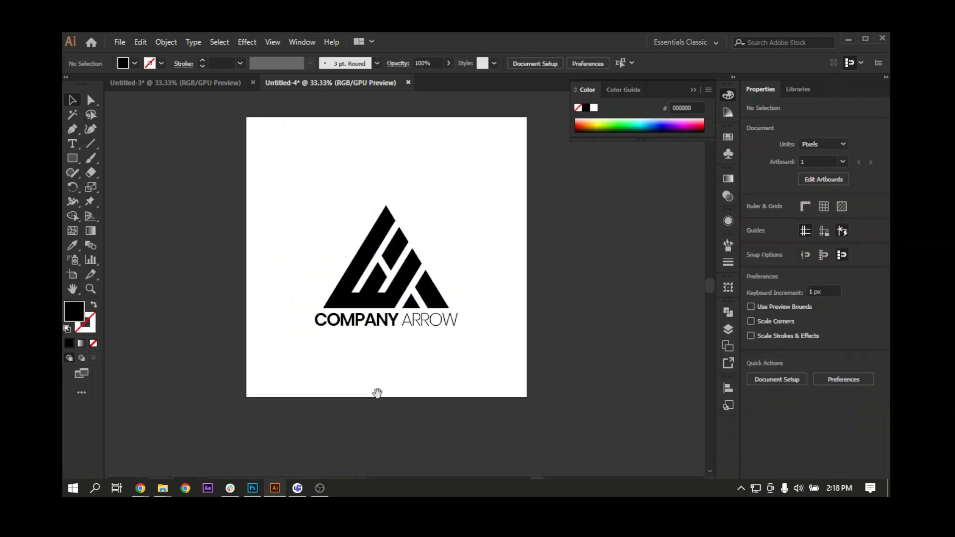
key("ctrl+a")
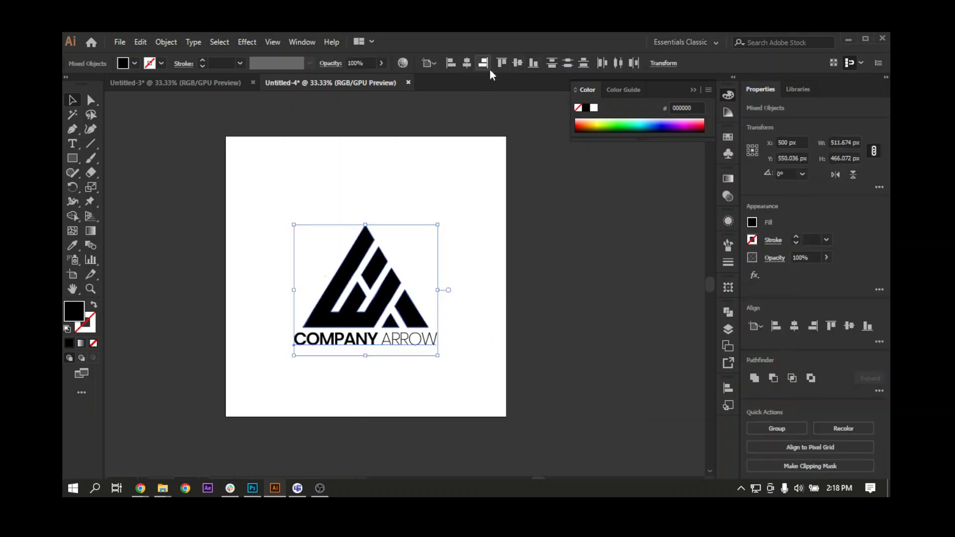
key("ctrl+g")
left_click(514, 65)
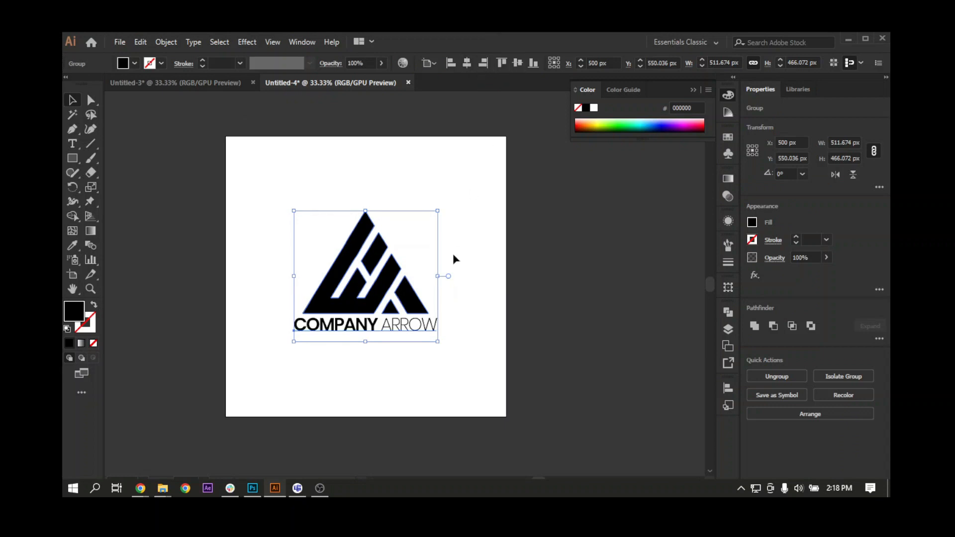
Scale the grouped logo up proportionally about its centre to about 670 × 610 px, then deselect it.
left_click(452, 252)
left_click(395, 252)
left_click_drag(439, 210, 468, 193)
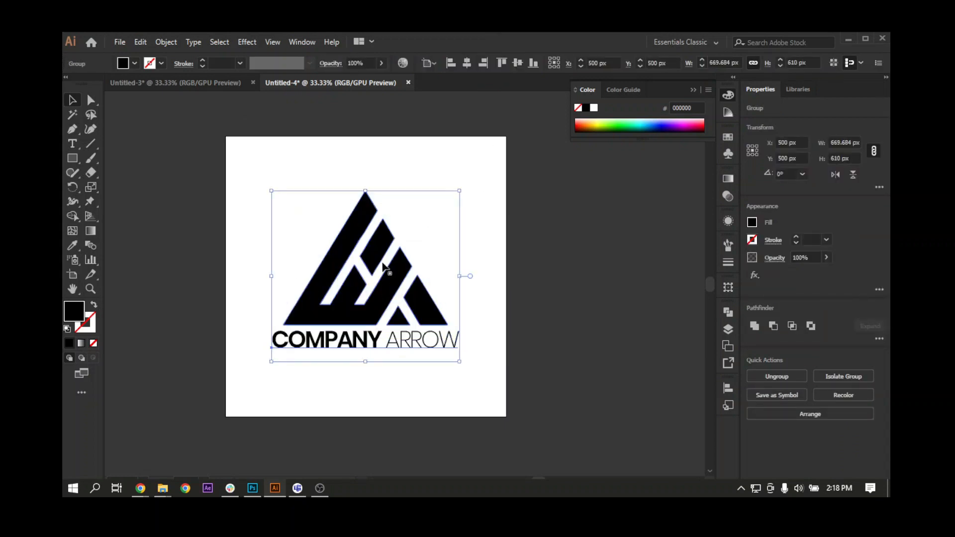
left_click_drag(387, 263, 416, 262)
left_click(263, 231)
Copy the navy and red circles from Untitled-3 into Untitled-4 and place them at the artboard's lower edge.
left_click(213, 85)
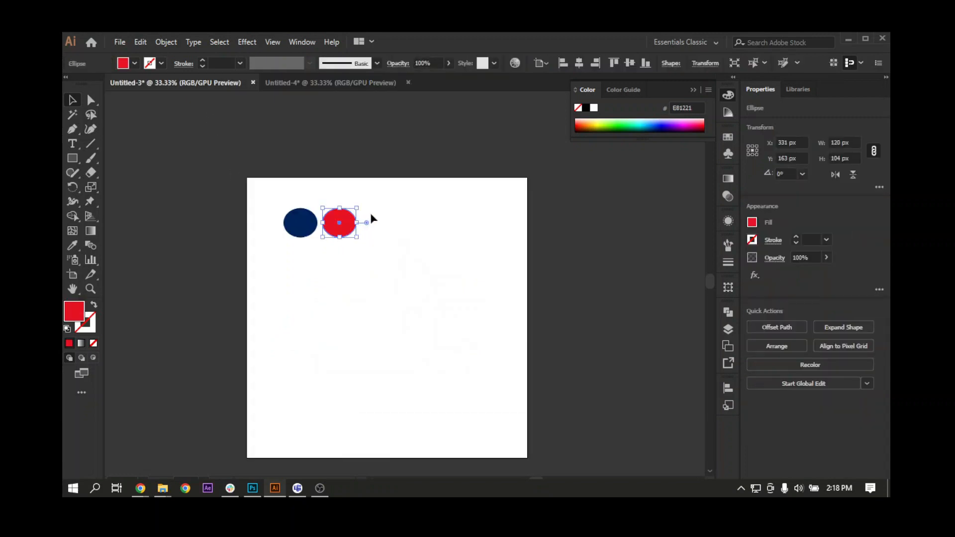
left_click(290, 230, "shift")
key("ctrl+c")
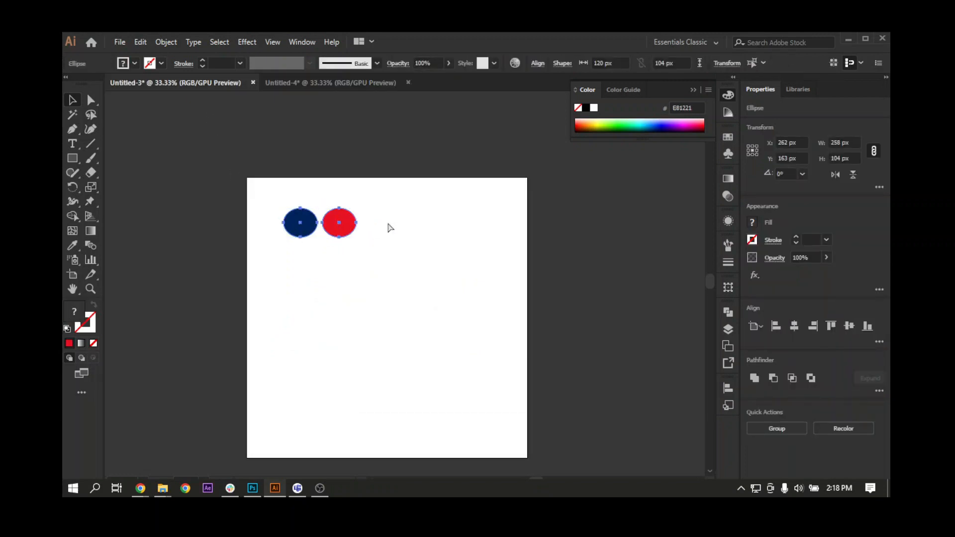
left_click(320, 88)
scroll(373, 233, "down", 3)
key("ctrl+v")
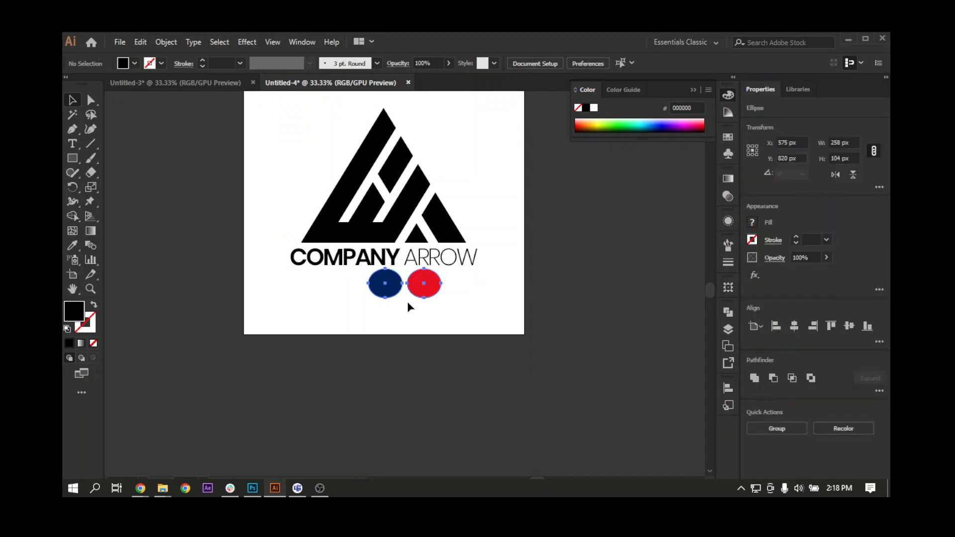
left_click_drag(424, 291, 376, 397)
left_click(417, 386)
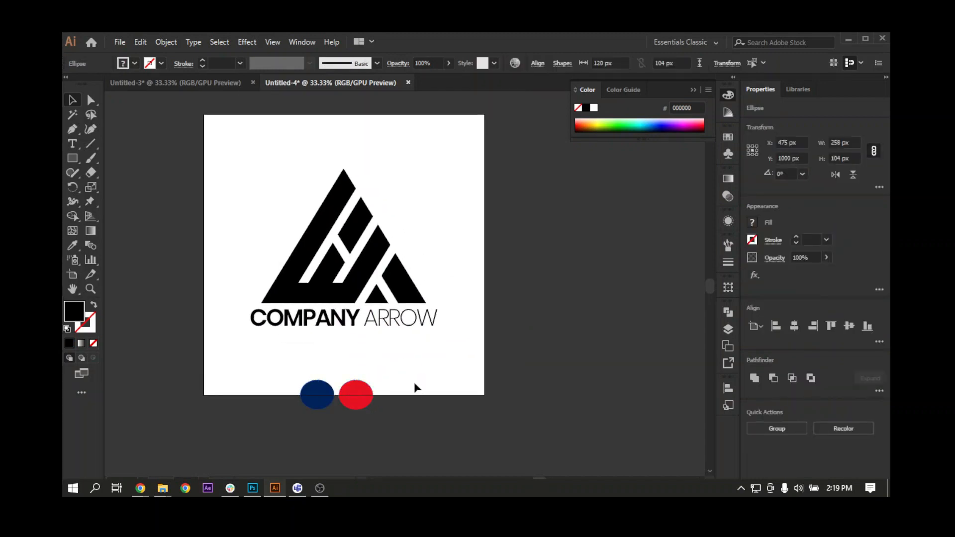
Isolate the logo group and fill the whole triangular mark with the colour sampled from the navy circle, then leave isolation.
left_click(357, 395)
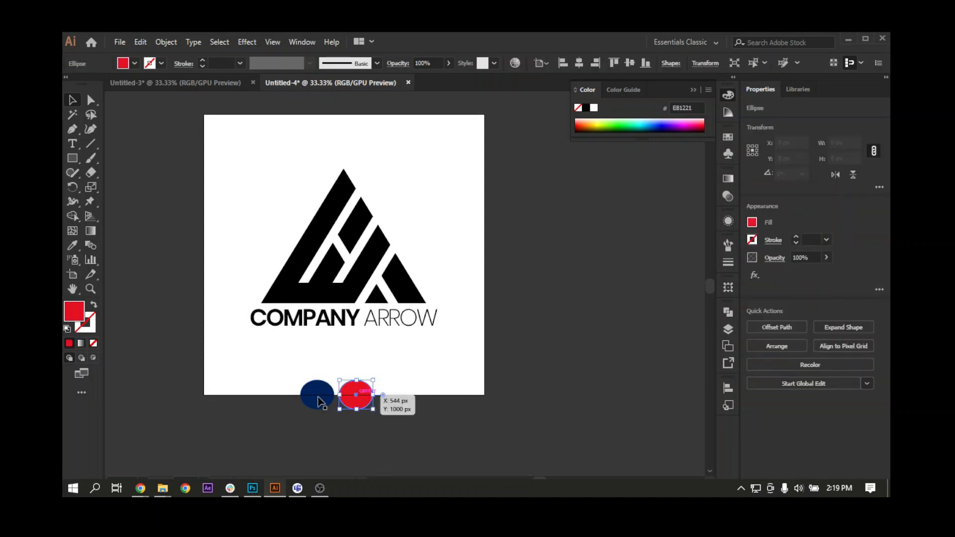
left_click(320, 396)
double_click(309, 286)
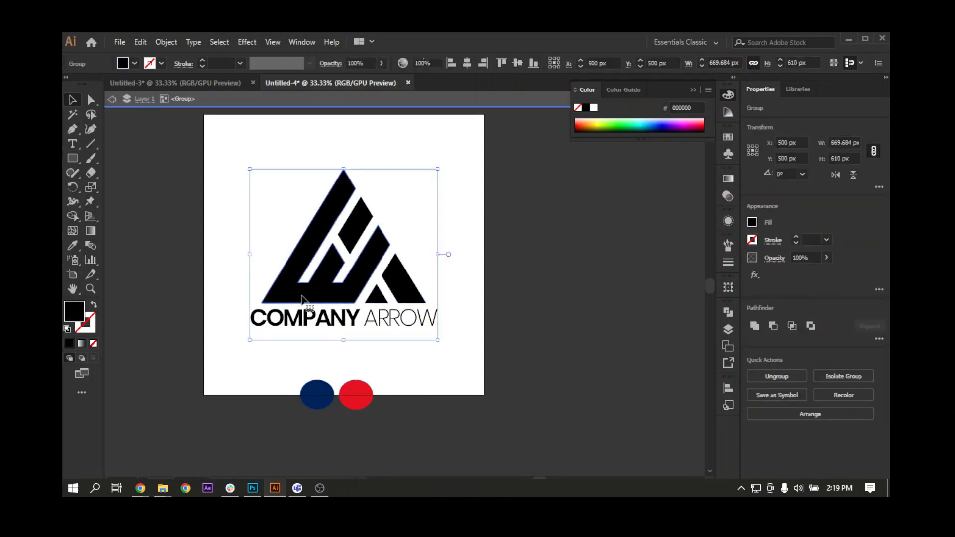
left_click(72, 245)
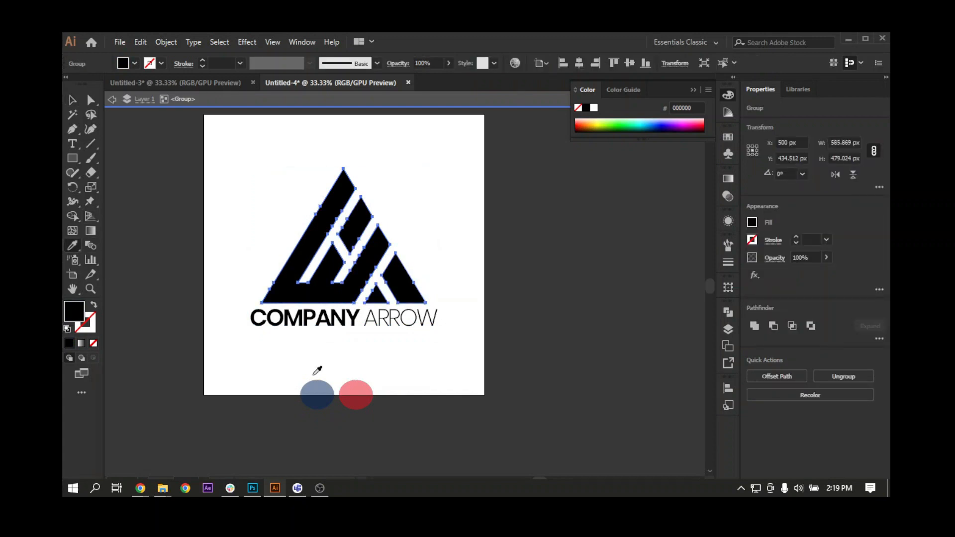
left_click(323, 385)
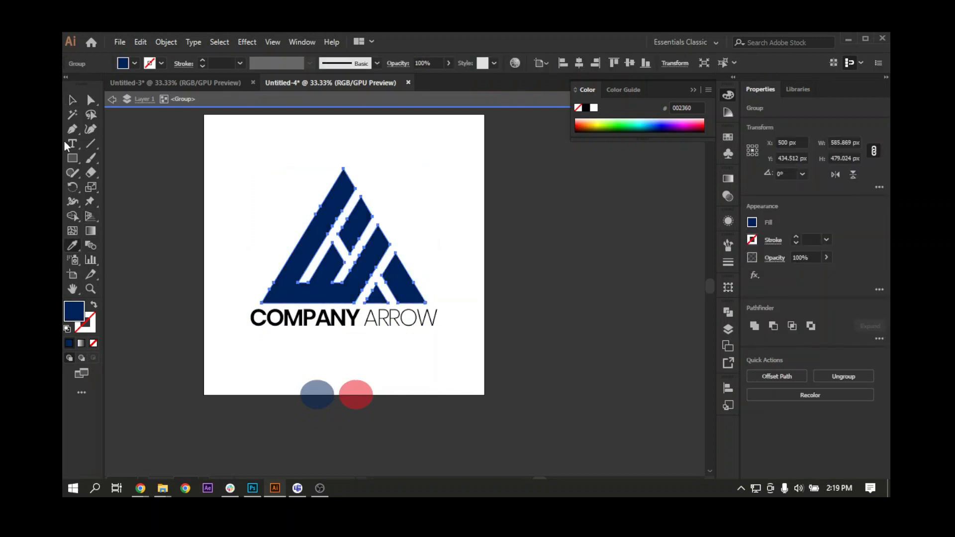
left_click(72, 100)
double_click(230, 227)
Ungroup the logo from its text, then ungroup the triangular mark into separate shapes.
left_click(299, 264)
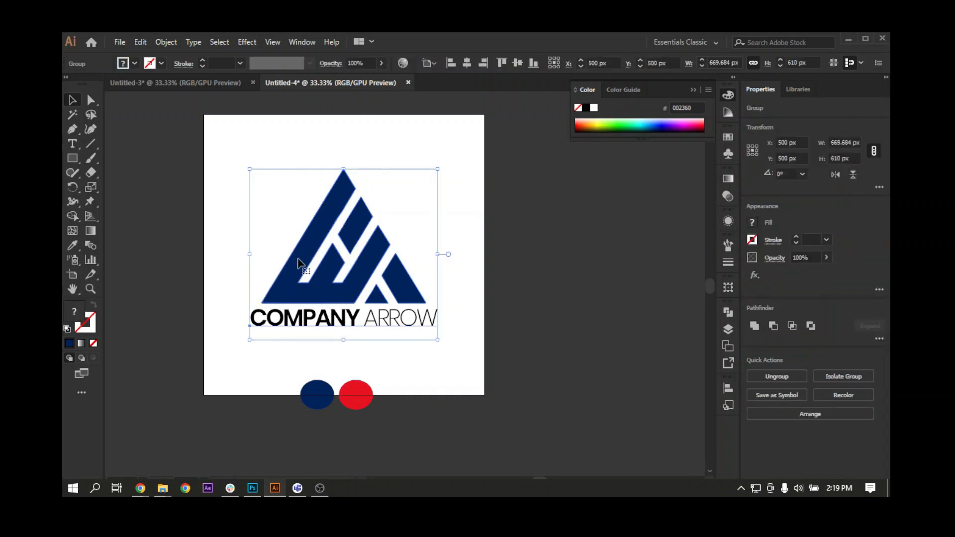
right_click(299, 264)
left_click(354, 360)
left_click(422, 239)
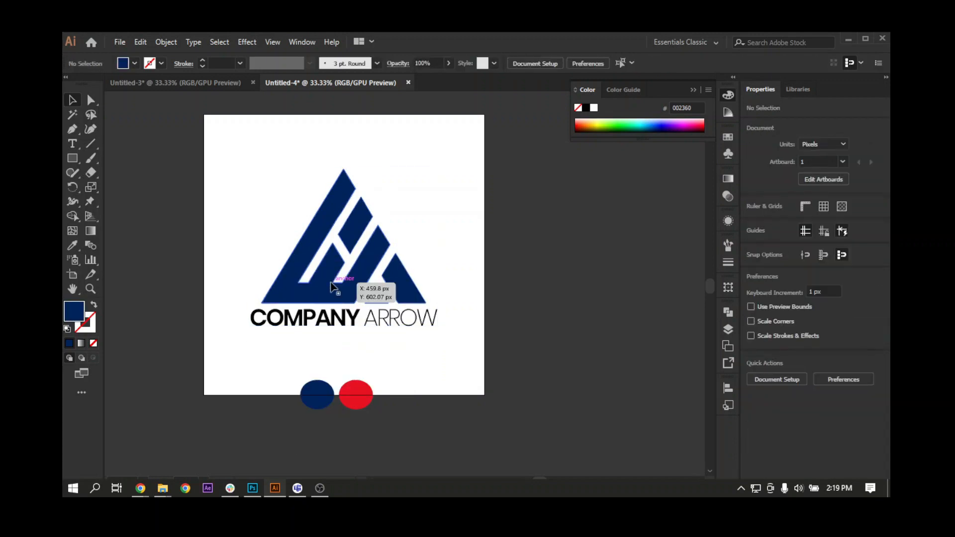
right_click(332, 287)
left_click(377, 387)
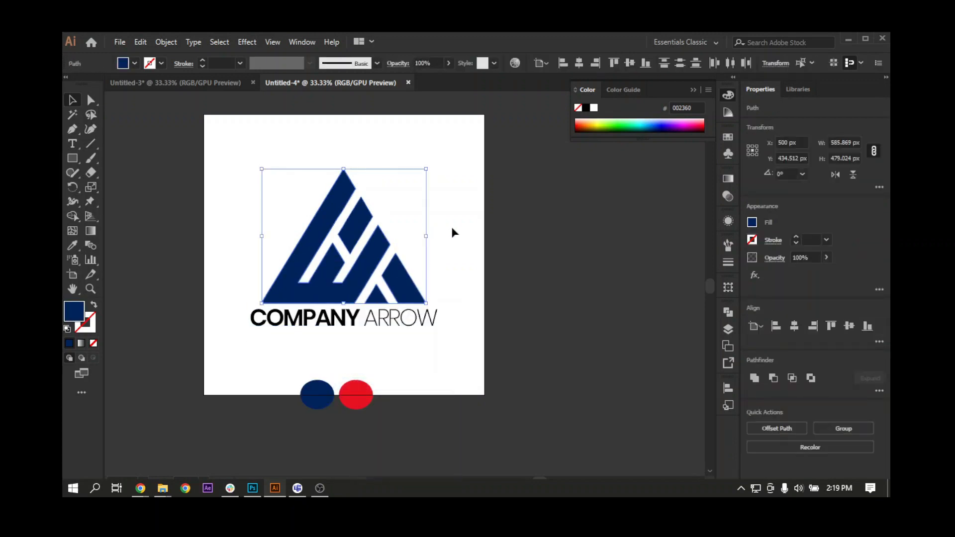
left_click(453, 233)
Fill the mark's large outer shape with the colour sampled from the red circle.
left_click(323, 280)
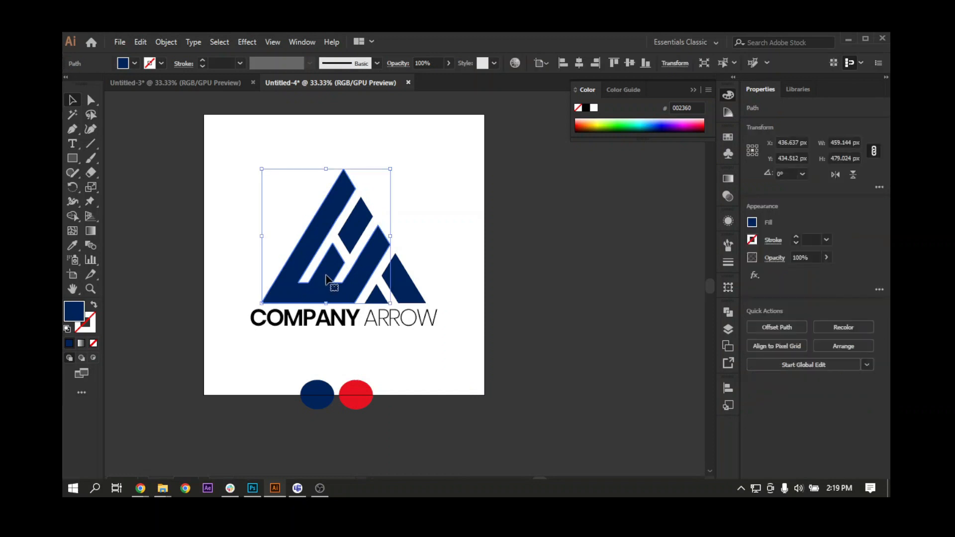
left_click(73, 243)
left_click(356, 390)
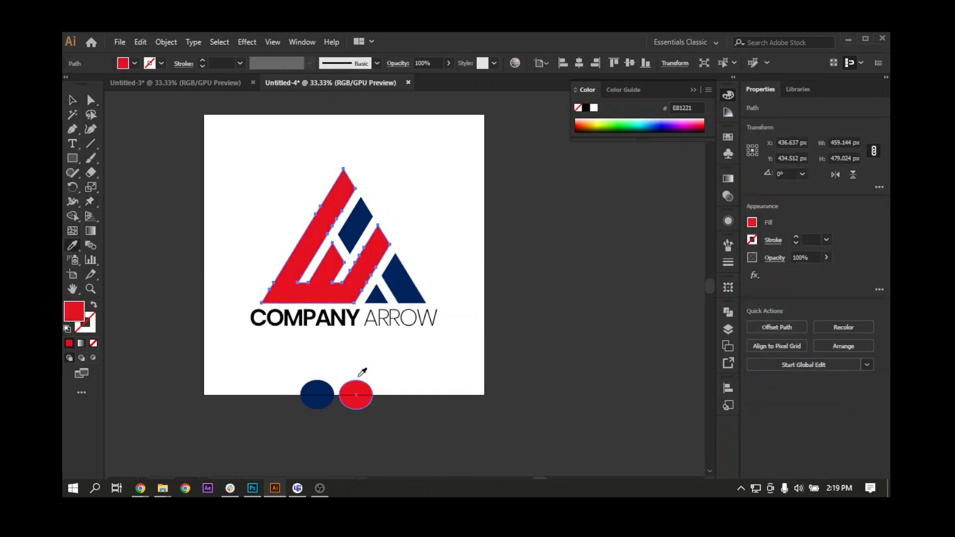
Try the red fill on the small triangle at the mark's base, then return it to navy.
left_click(378, 298, "ctrl")
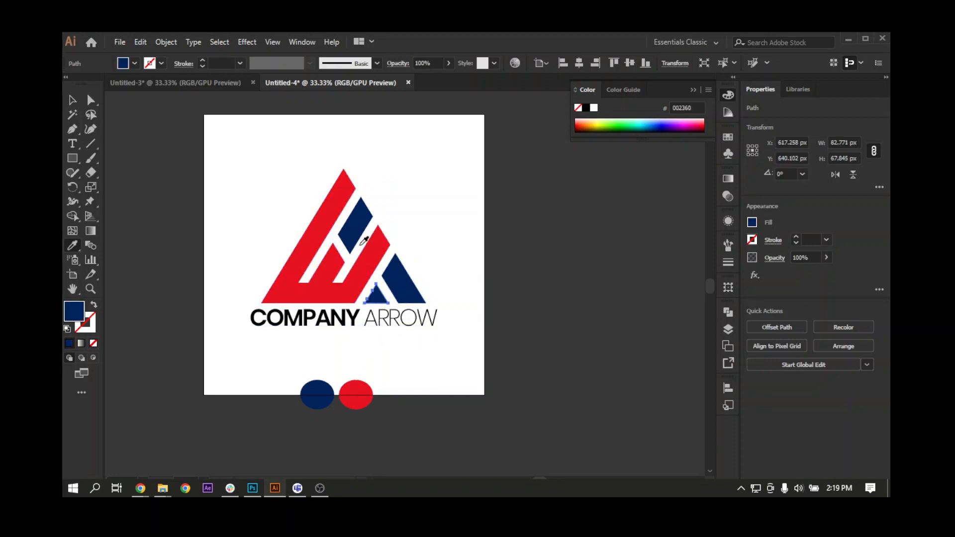
left_click(347, 291)
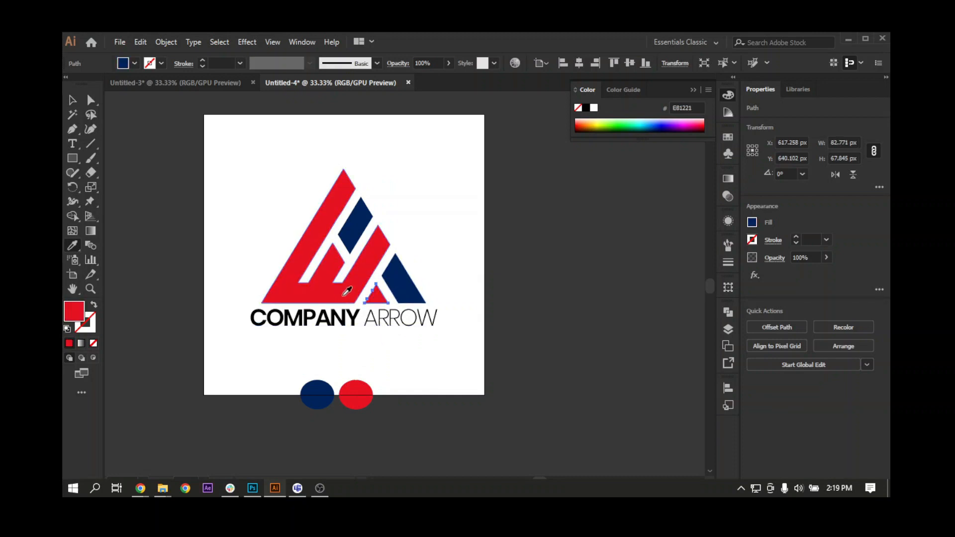
left_click(407, 288)
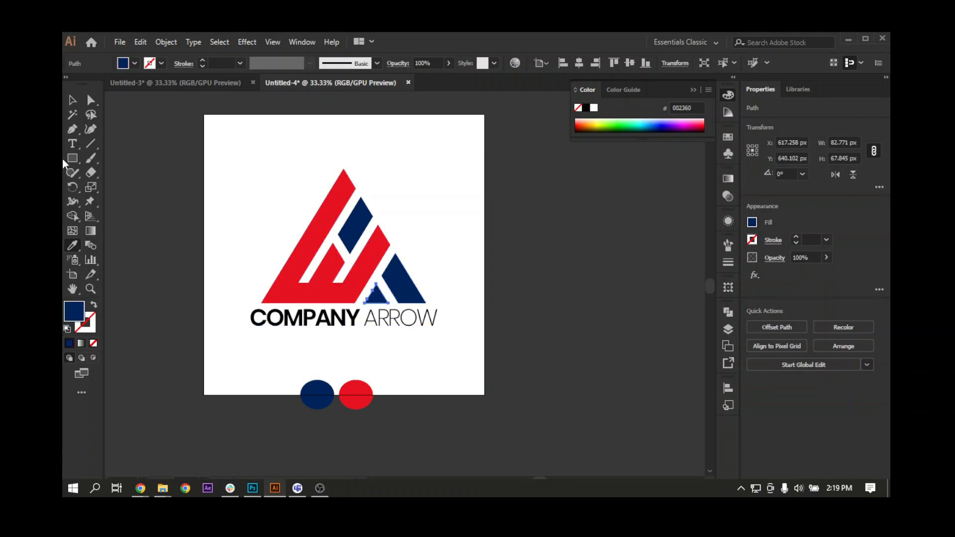
Colour the word COMPANY with the red sampled from the logo mark.
key("t")
left_click_drag(363, 317, 235, 330)
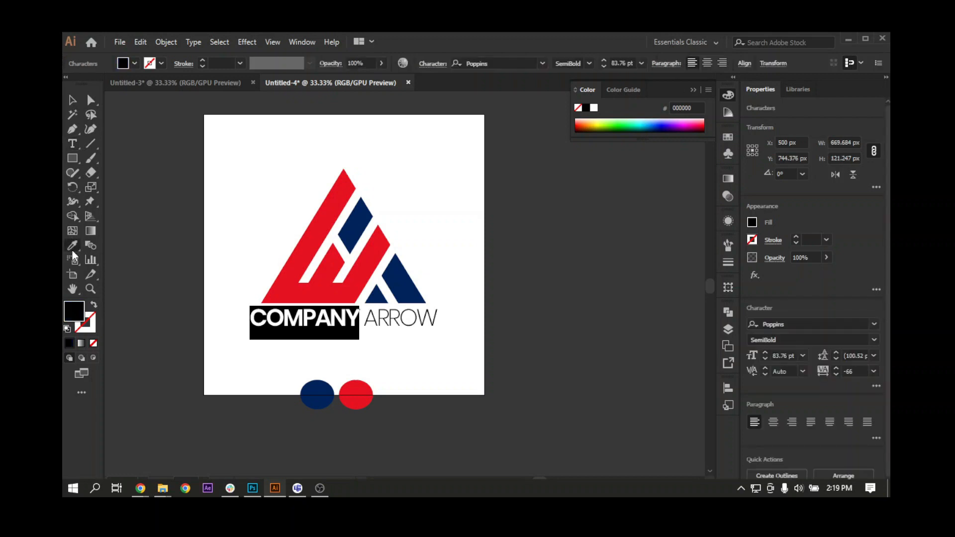
key("i")
left_click(279, 277)
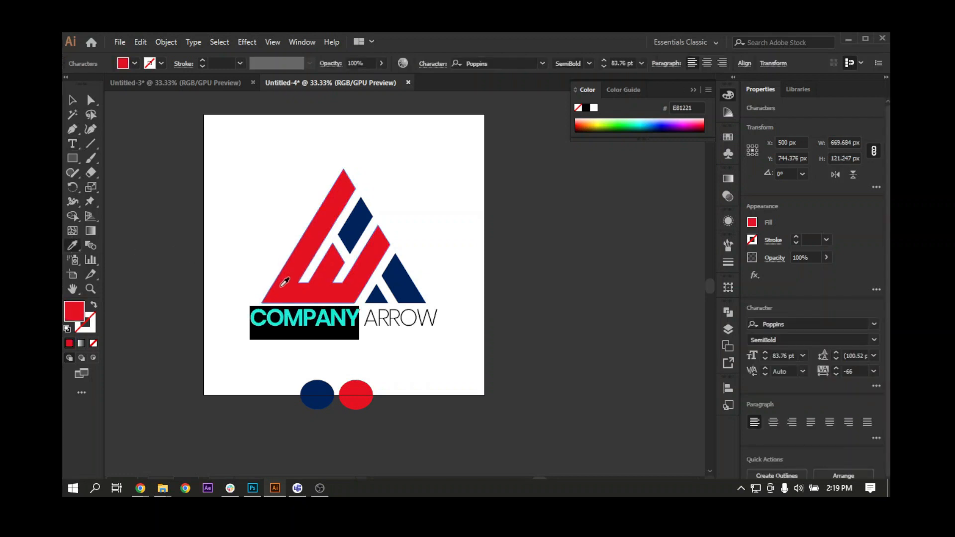
Colour the word ARROW with the navy sampled from the logo mark.
left_click(73, 149)
double_click(386, 319)
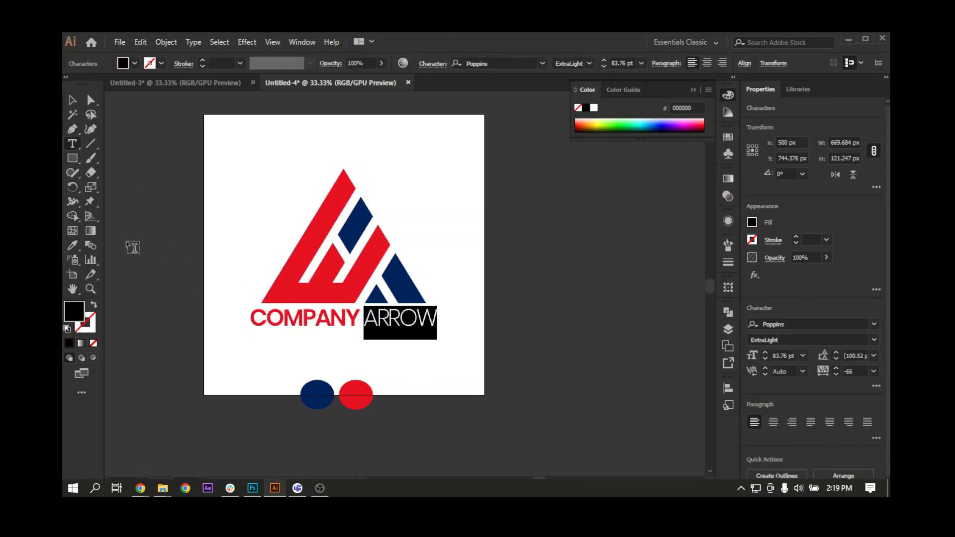
left_click(72, 247)
left_click(405, 281)
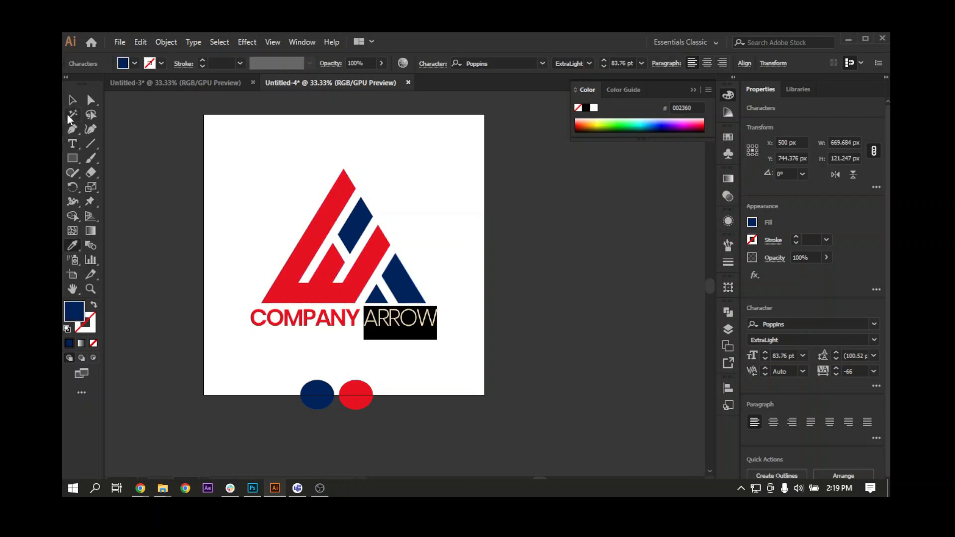
Delete the navy and red sample circles at the artboard's lower edge.
left_click(73, 102)
left_click_drag(281, 372, 412, 420)
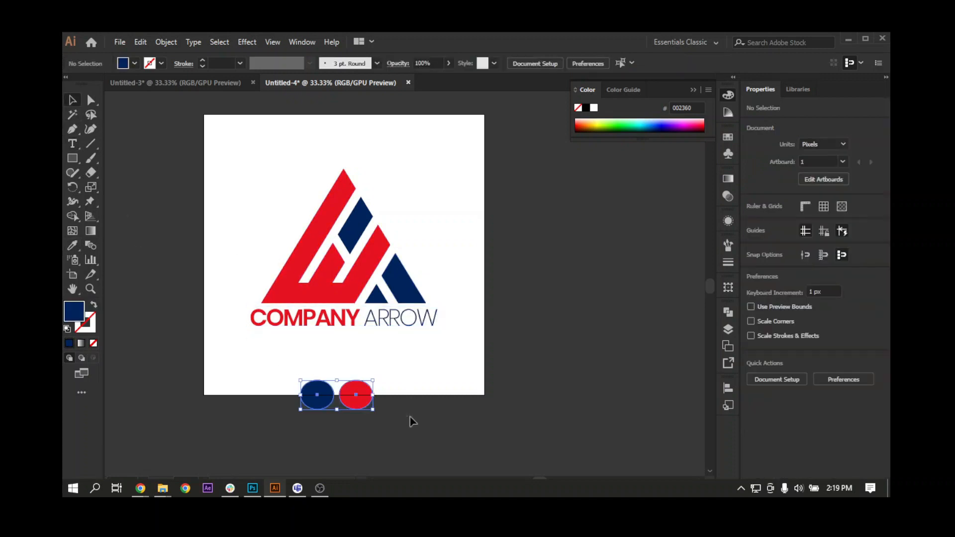
key("Delete")
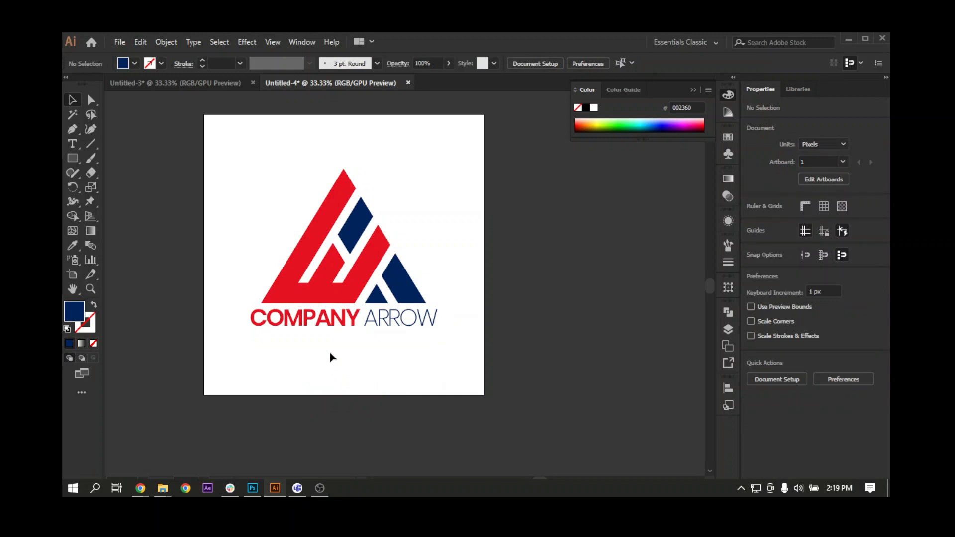
Group the coloured logo mark with the COMPANY ARROW text and select the group.
left_click_drag(431, 258, 434, 274)
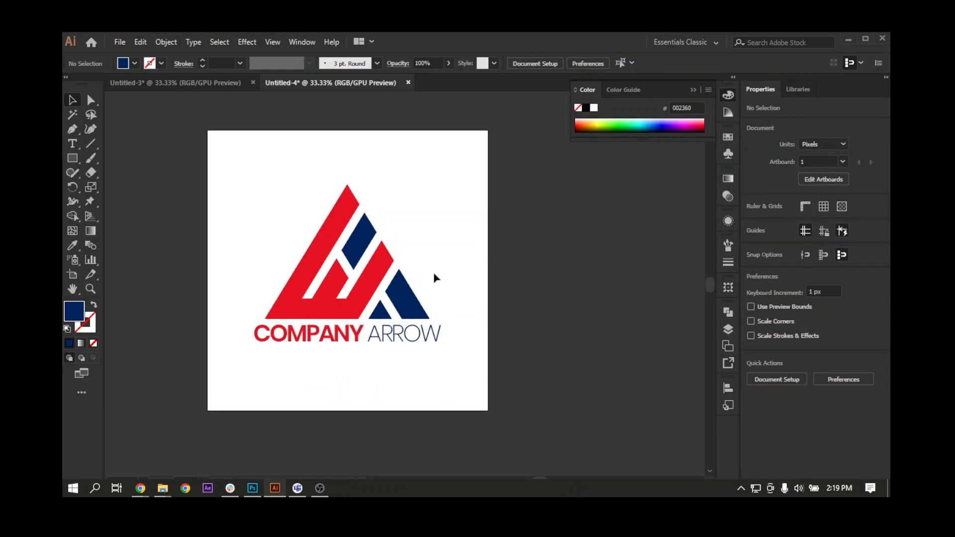
left_click(416, 298)
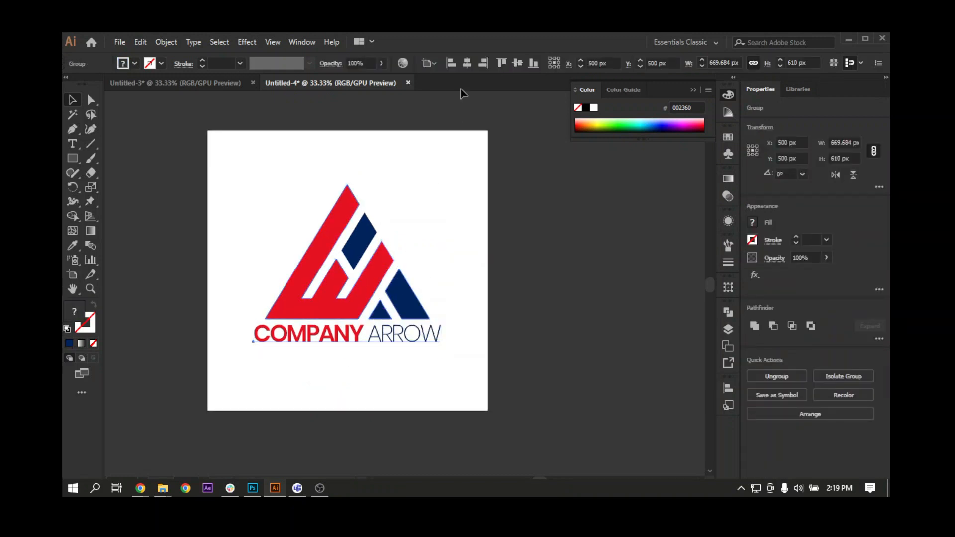
left_click(435, 261)
left_click(374, 273)
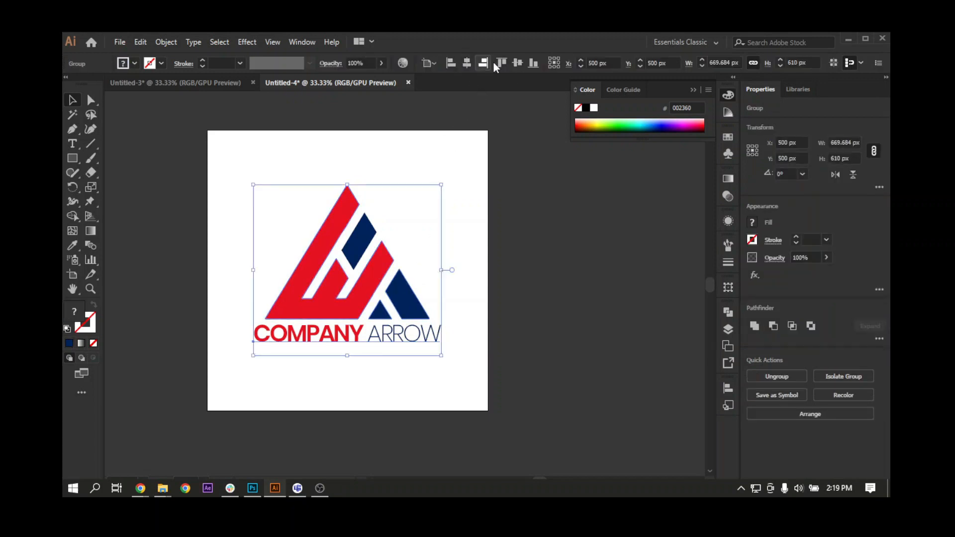
left_click(455, 214)
left_click(380, 245)
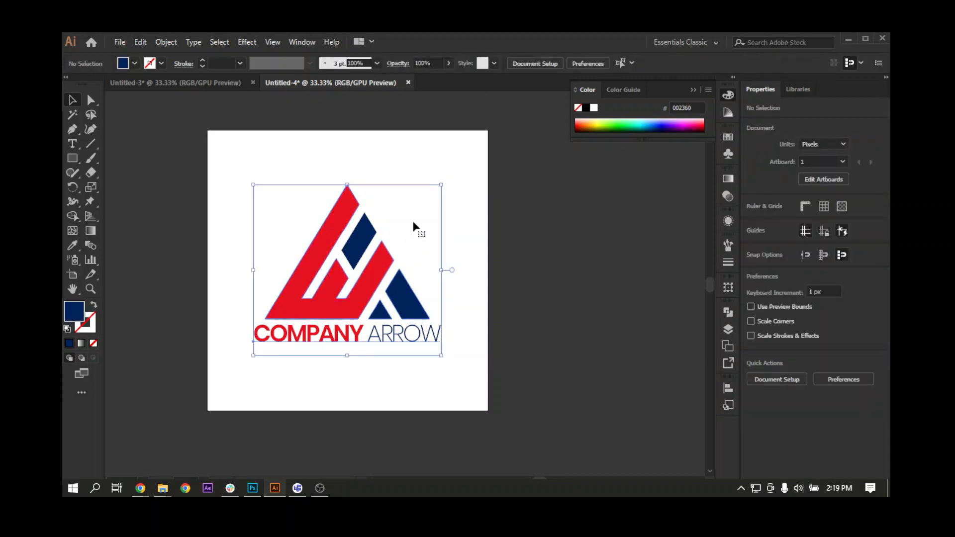
Enlarge the grouped logo proportionally about its centre to about 726 × 661 px, then deselect it.
left_click_drag(441, 184, 456, 172)
left_click_drag(431, 284, 434, 267)
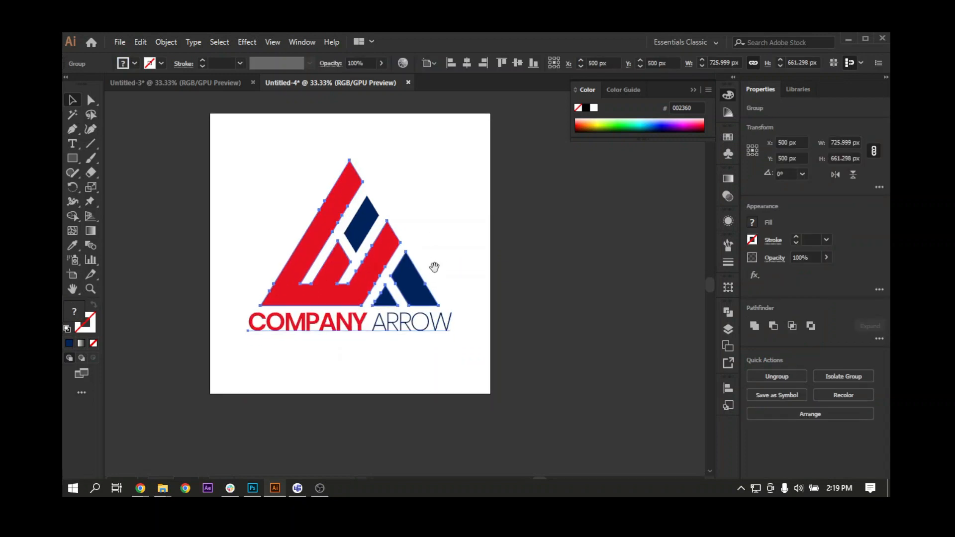
left_click(467, 298)
key("ctrl+minus")
left_click_drag(467, 300, 460, 323)
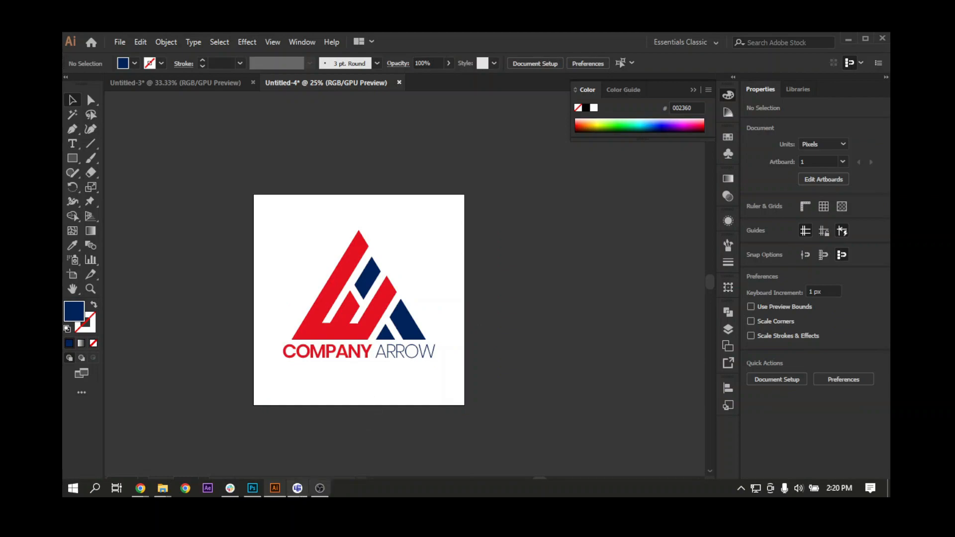